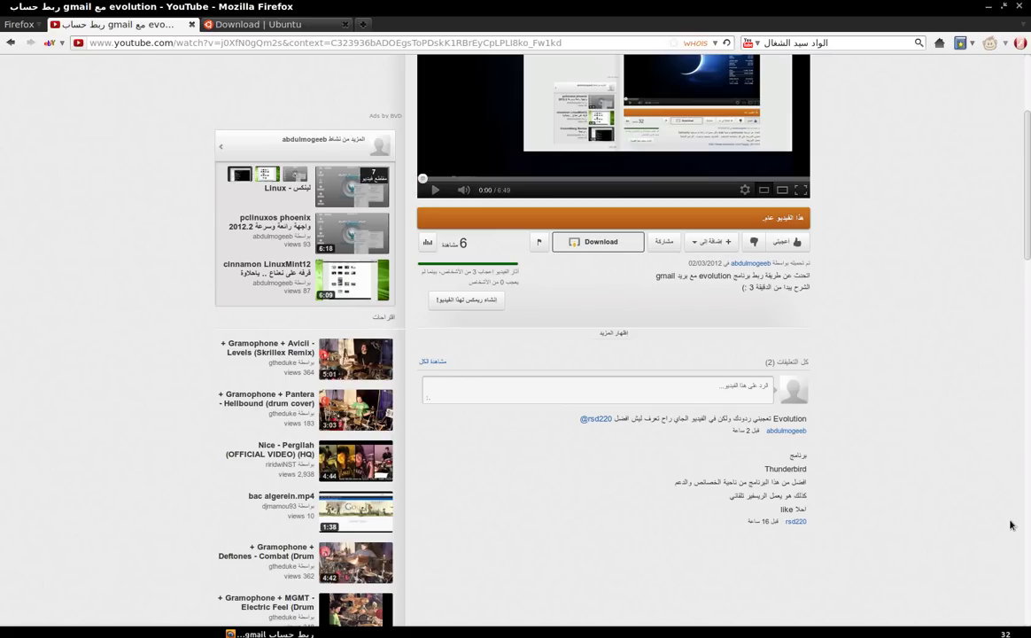
# Bring Firefox back to the front on the Ubuntu download page tab
pyautogui.scroll(5, 1011, 526)
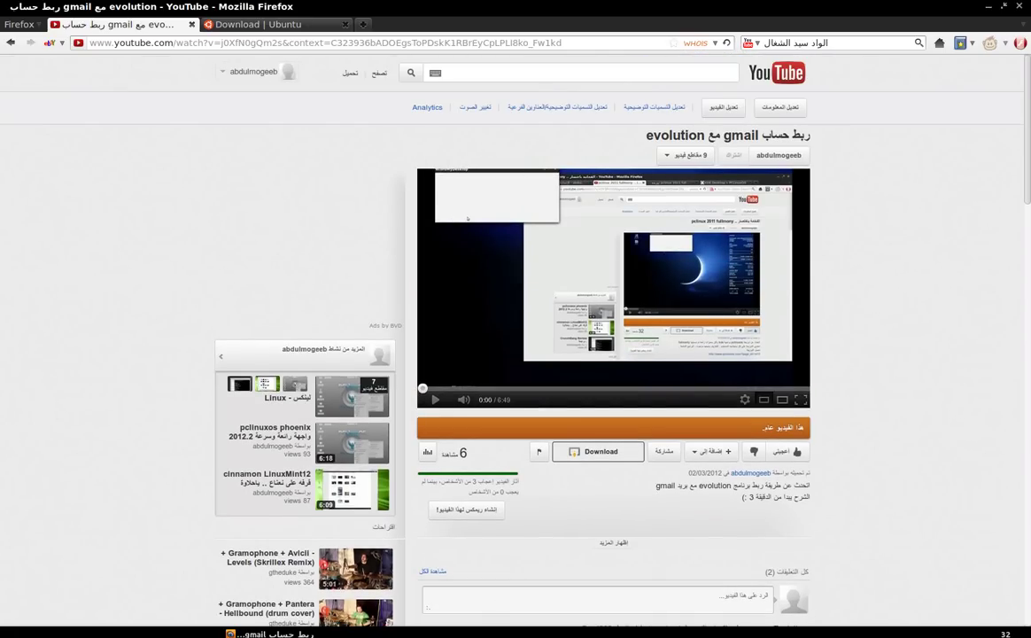
pyautogui.click(265, 634)
pyautogui.click(169, 633)
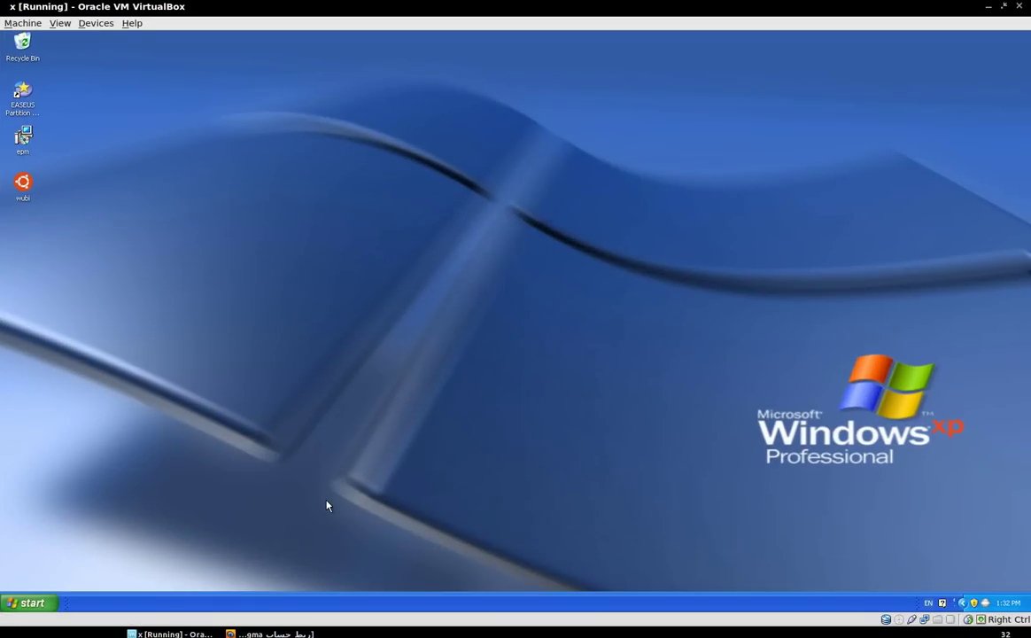
pyautogui.click(271, 634)
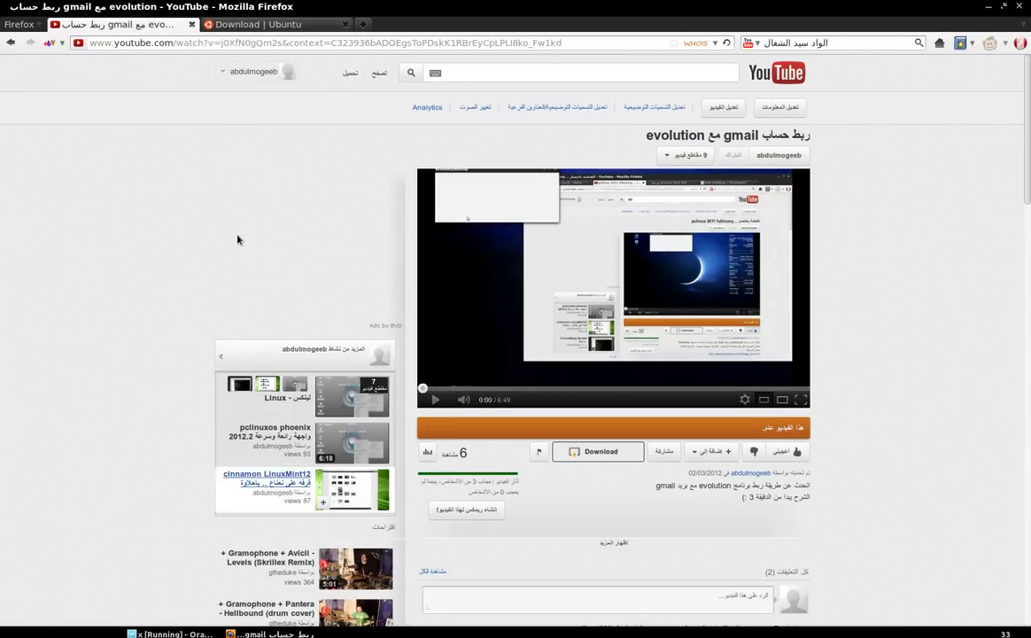
pyautogui.click(259, 27)
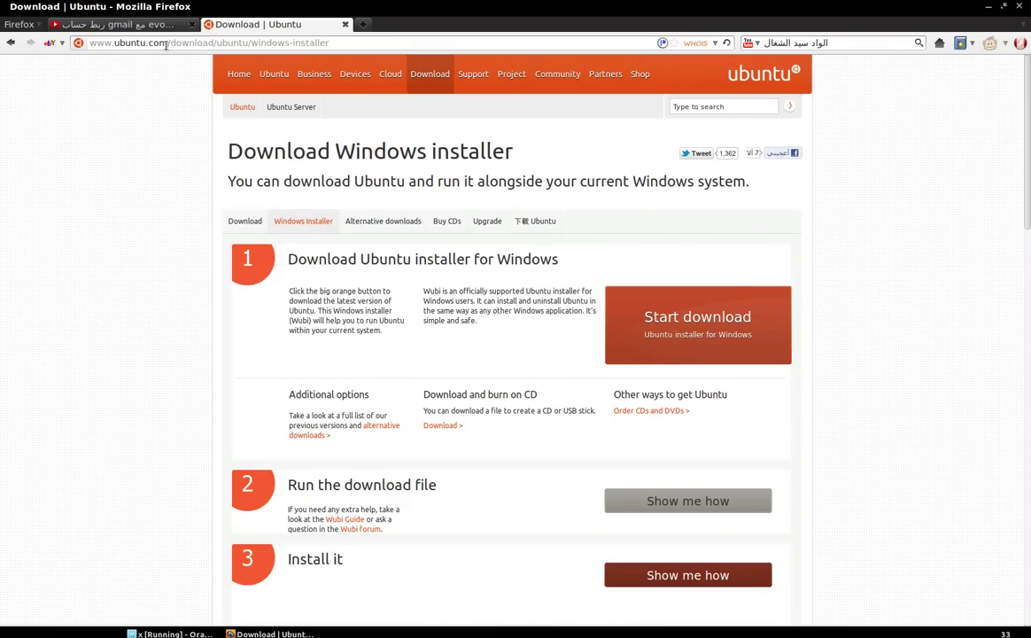
# Go from the ubuntu.com homepage to the Windows installer page and start the download
pyautogui.moveTo(169, 42); pyautogui.dragTo(463, 55)
pyautogui.press('BackSpace')
pyautogui.press('Return')
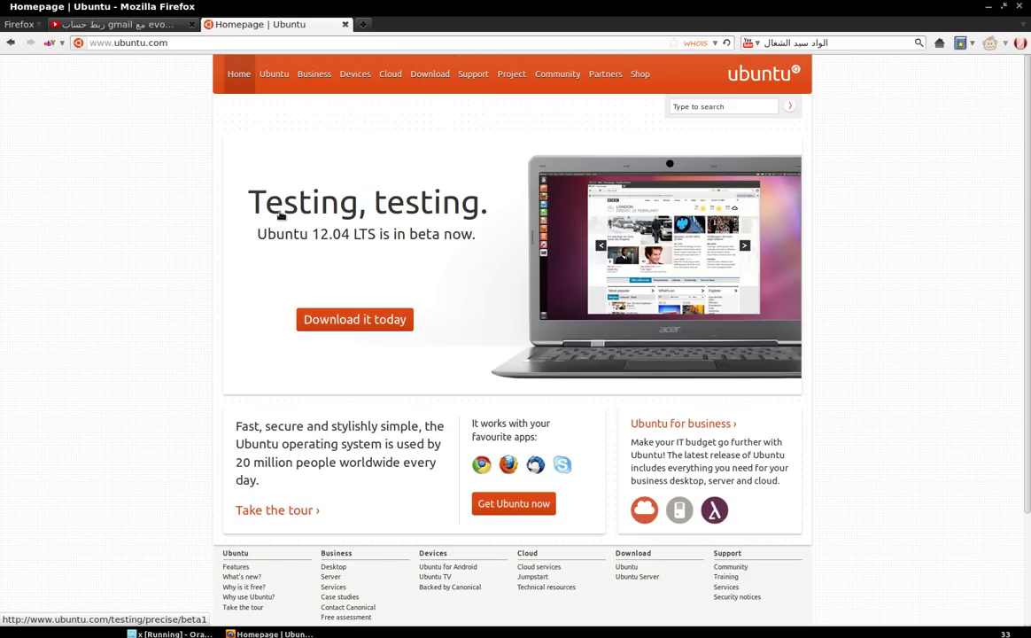
pyautogui.click(424, 95)
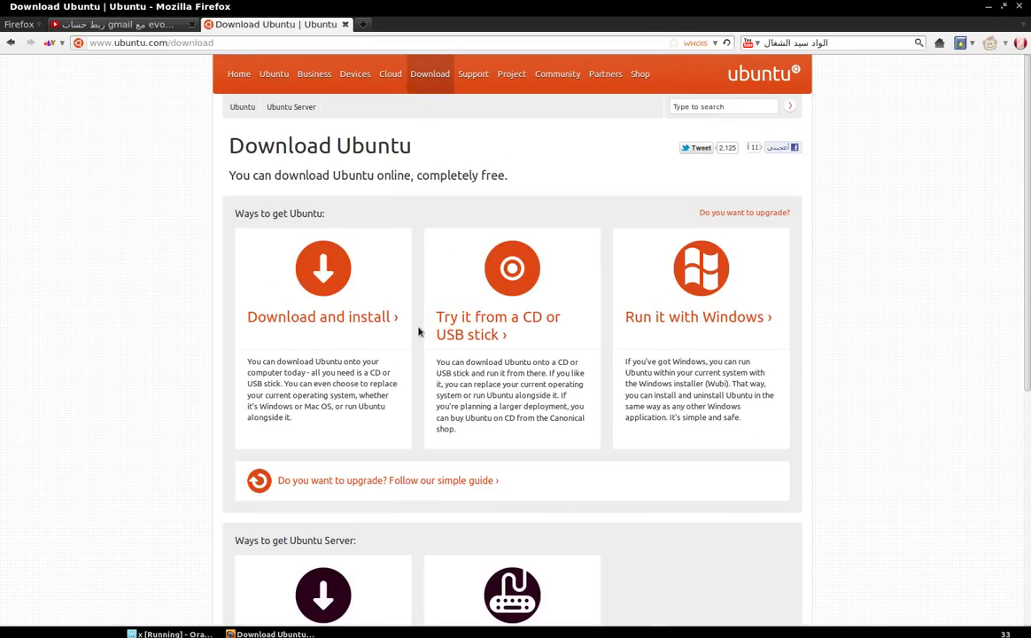
pyautogui.click(347, 326)
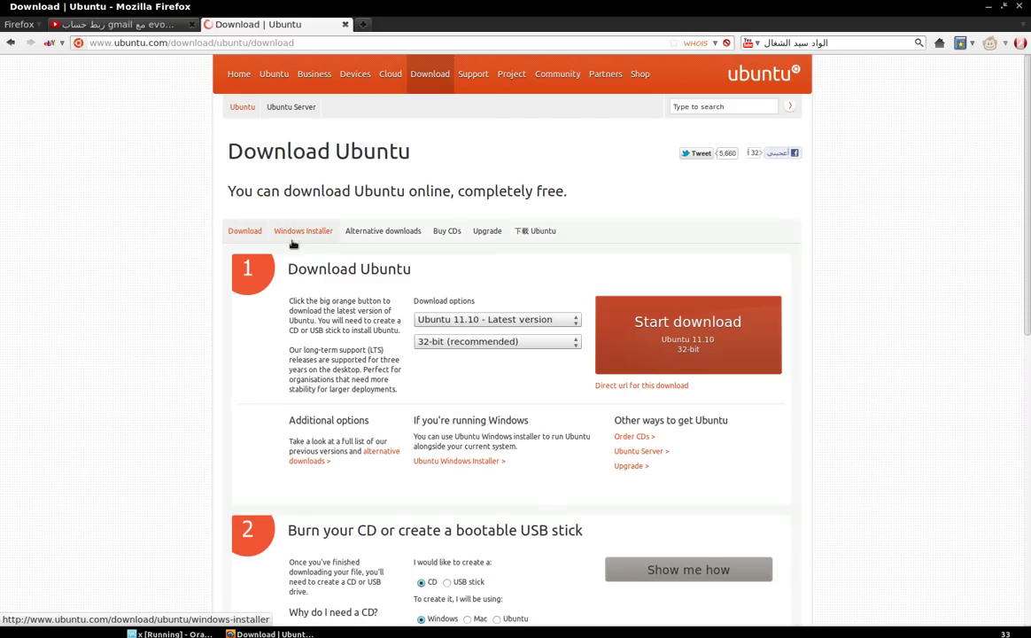
pyautogui.click(287, 241)
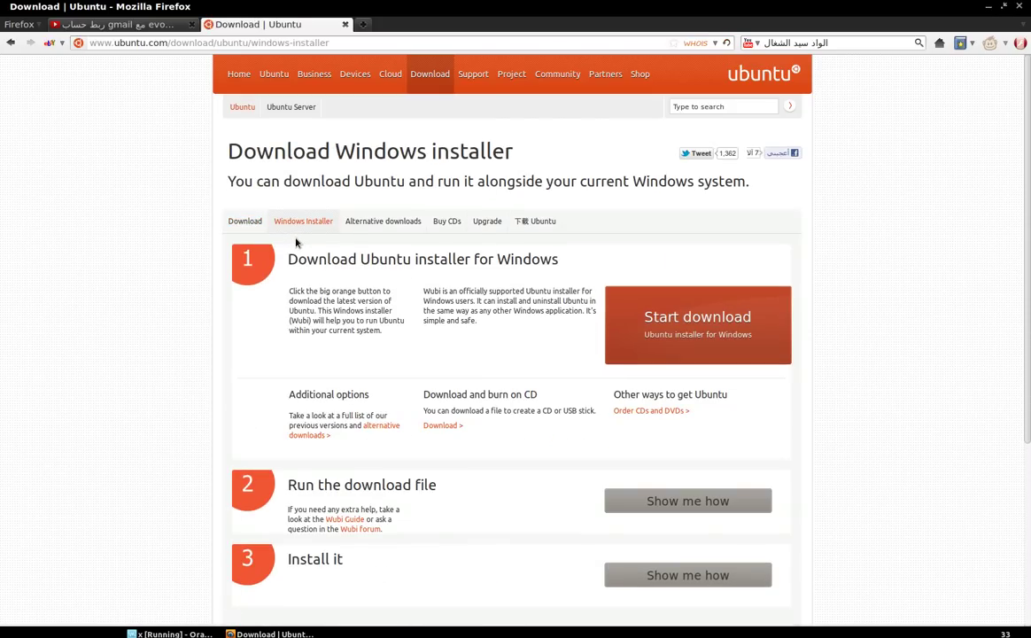
pyautogui.click(639, 305)
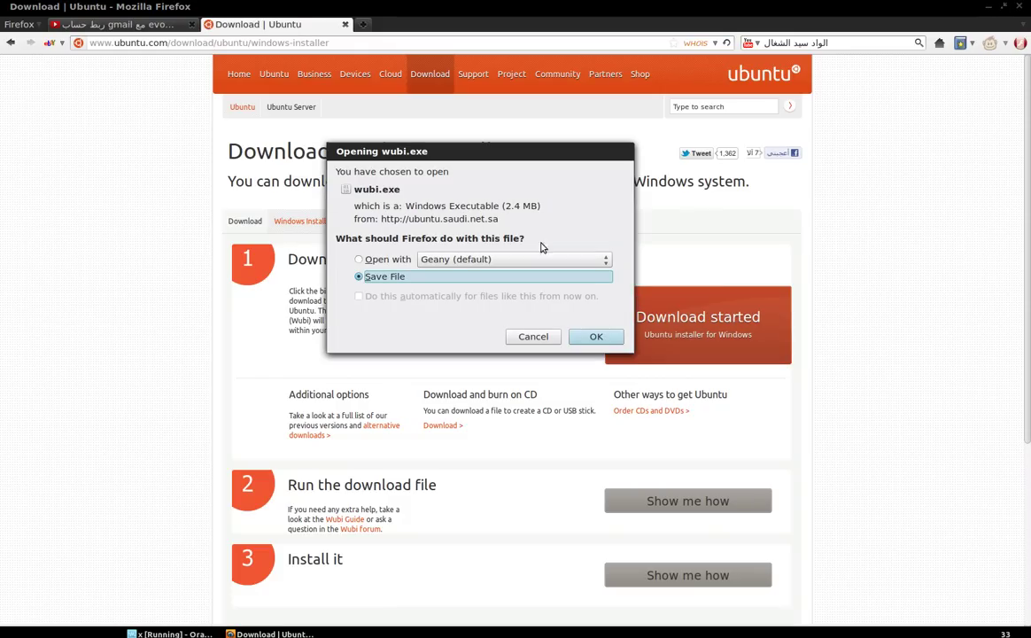
# Cancel saving wubi.exe and return to the Windows XP virtual machine
pyautogui.moveTo(426, 152); pyautogui.dragTo(440, 168)
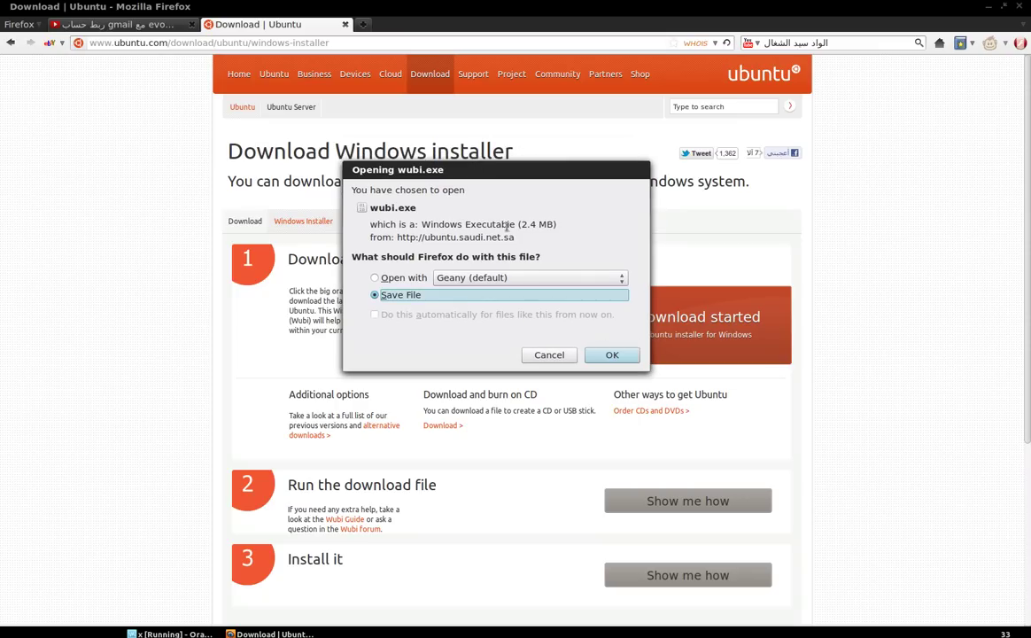
pyautogui.click(548, 355)
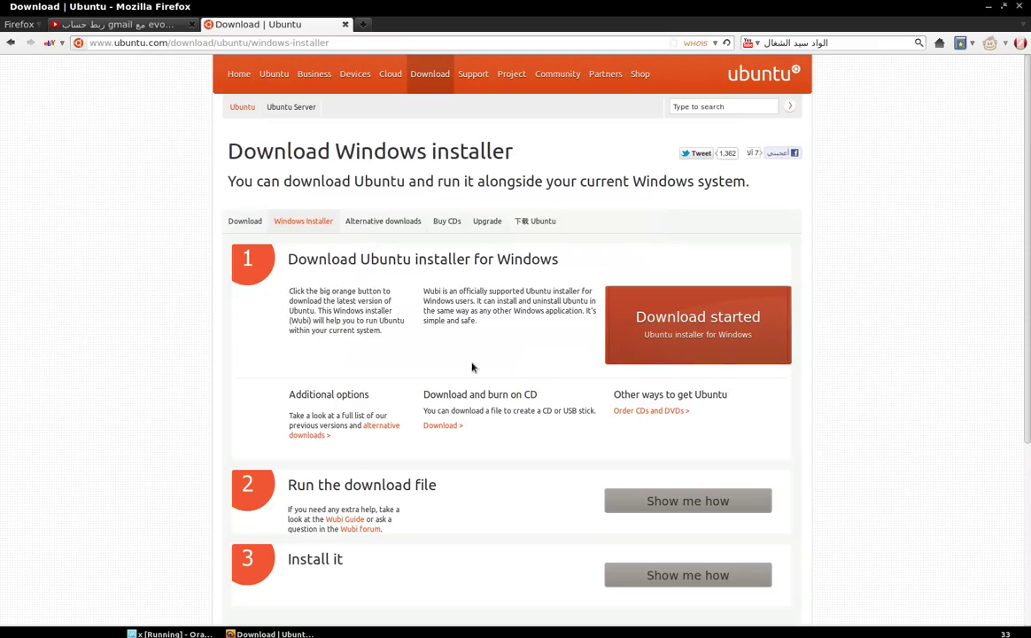
pyautogui.click(171, 633)
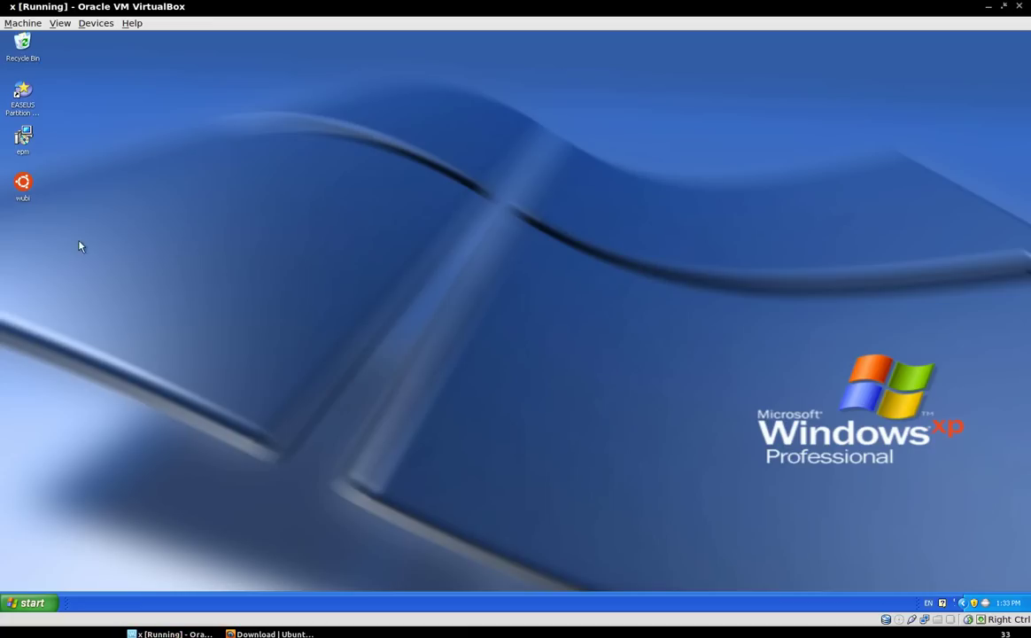
# Launch wubi, centre its installer window, and choose Arabic as the language
pyautogui.doubleClick(29, 189)
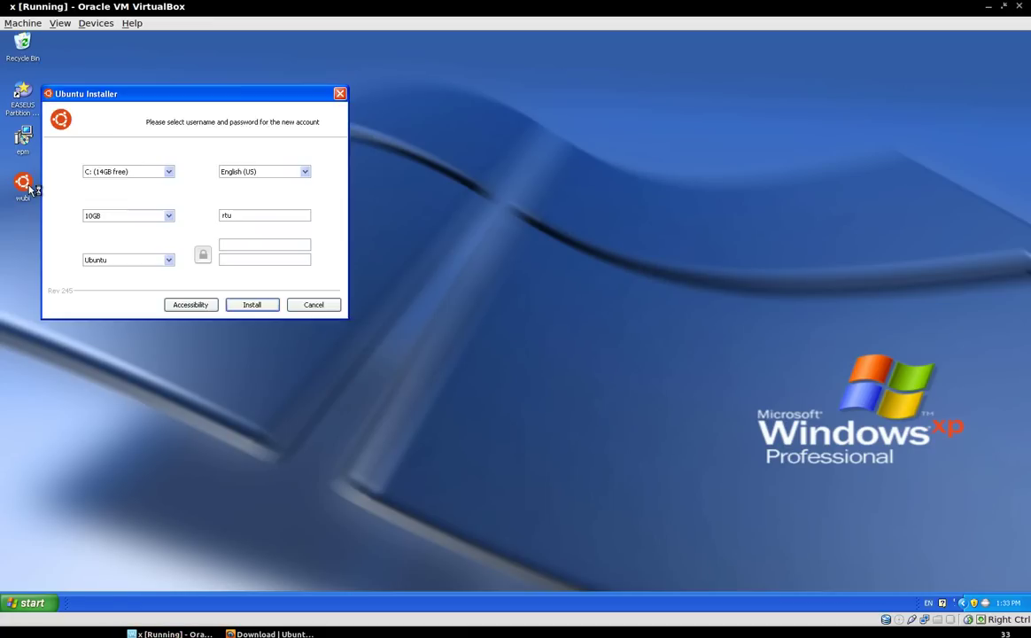
pyautogui.moveTo(85, 97); pyautogui.dragTo(347, 136)
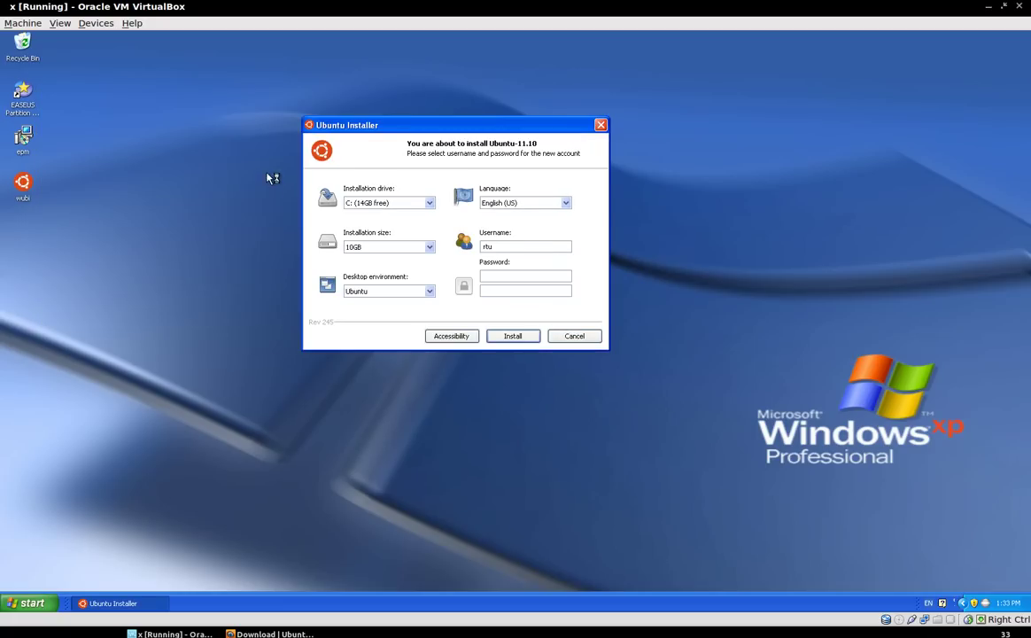
pyautogui.click(525, 203)
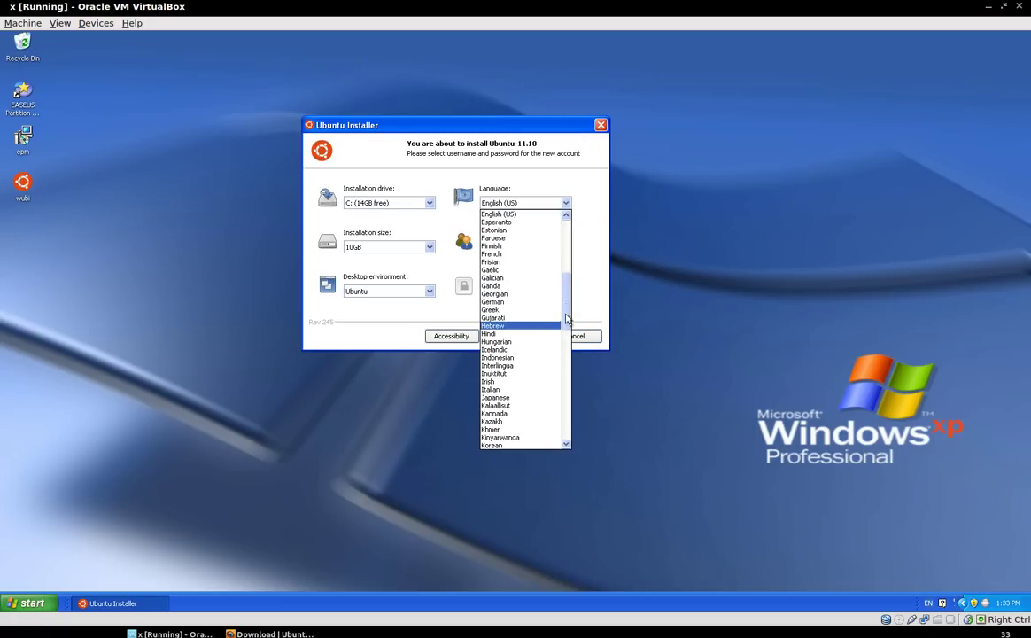
pyautogui.scroll(9, 576, 190)
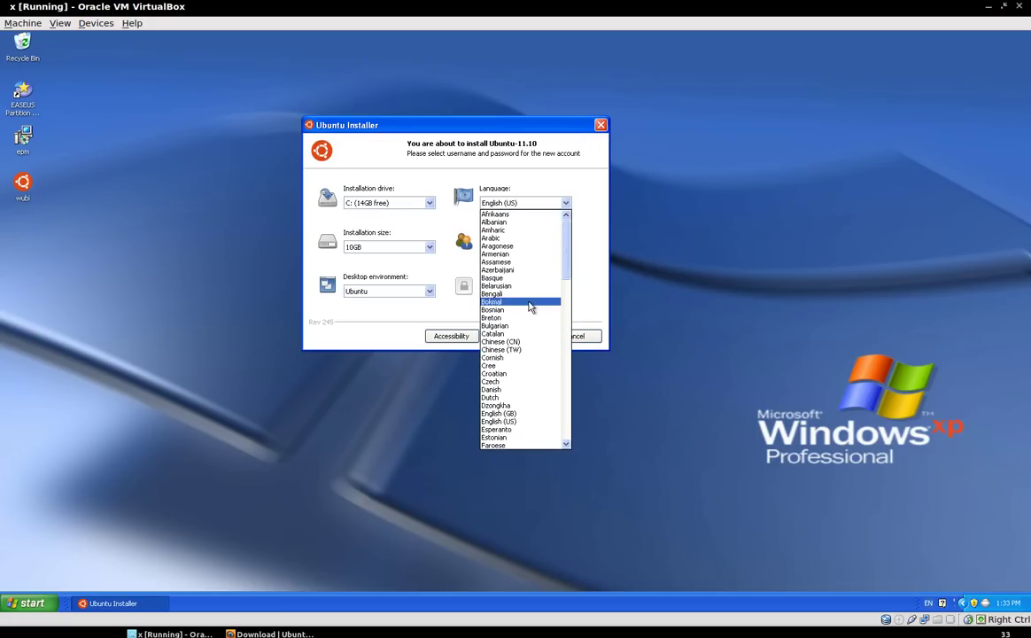
pyautogui.click(512, 238)
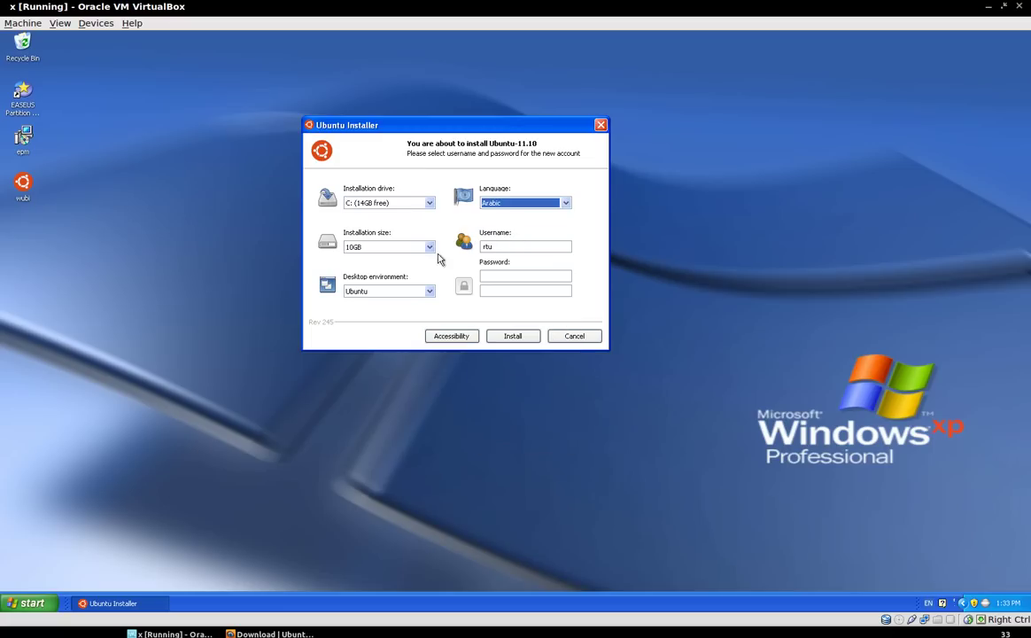
# Keep C: (14GB free) as the installation drive
pyautogui.click(395, 205)
pyautogui.click(396, 216)
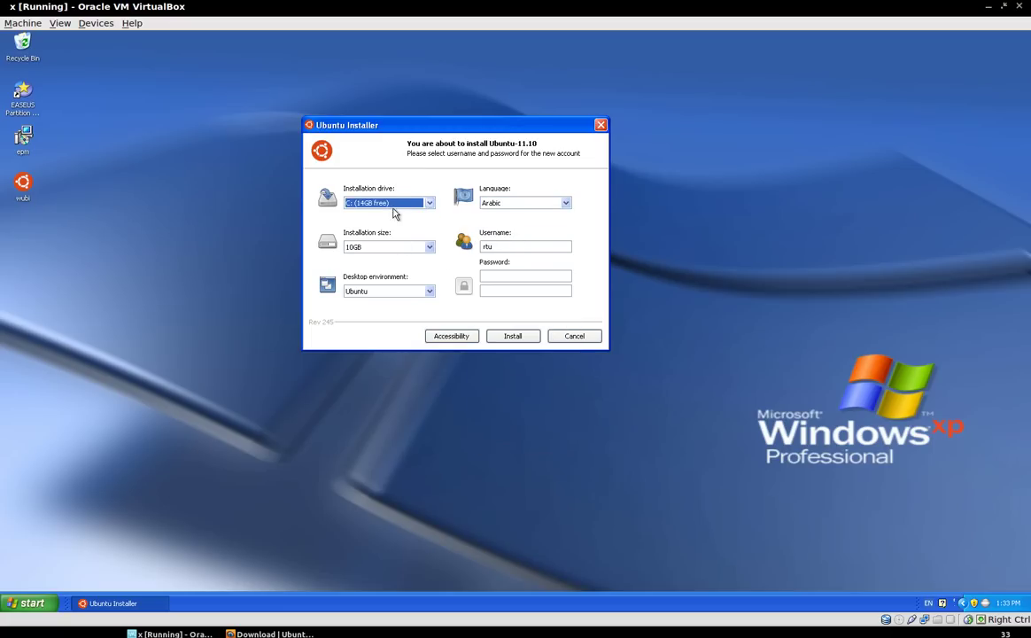
pyautogui.click(395, 206)
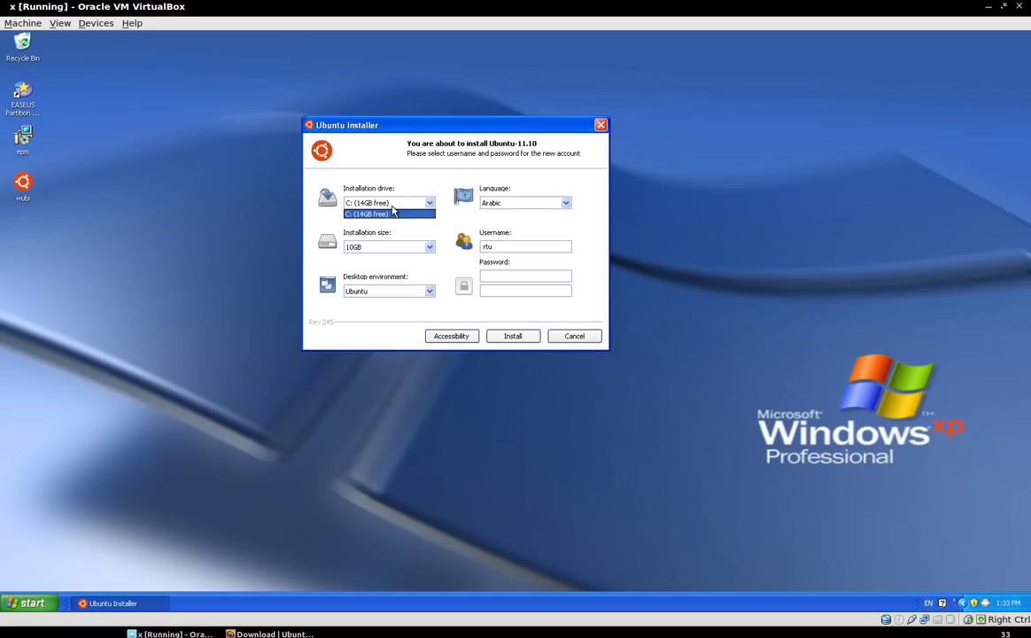
pyautogui.click(393, 212)
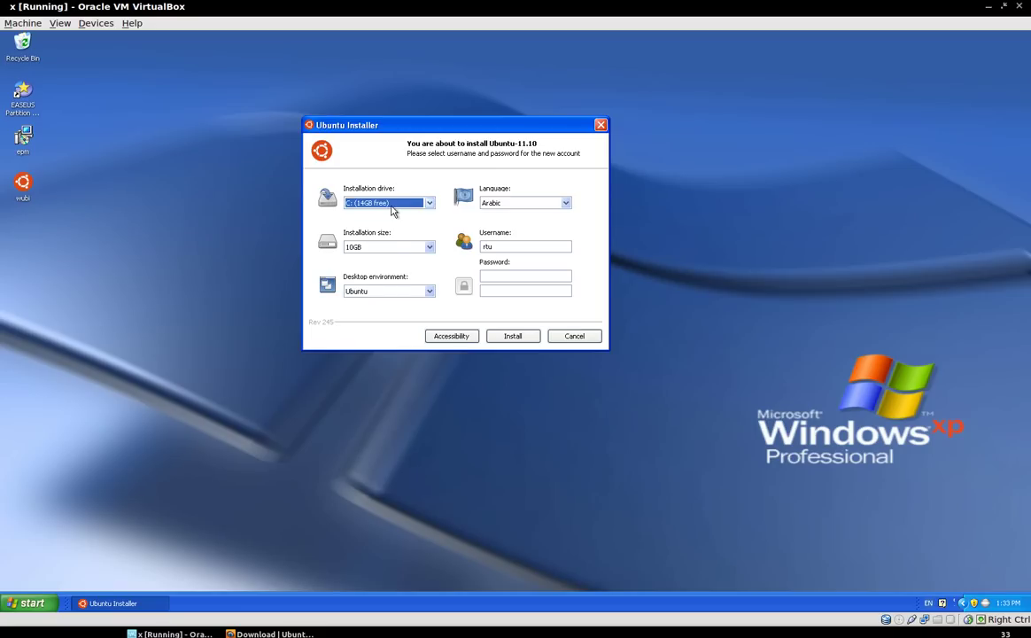
pyautogui.click(395, 249)
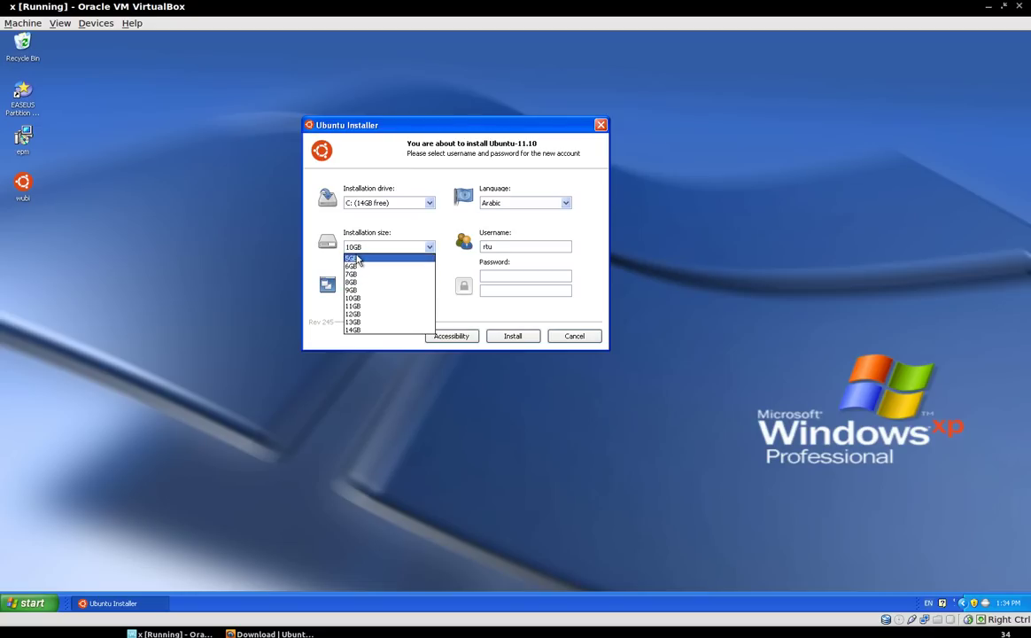
# Set the installation size to 5GB and go back to the Username field
pyautogui.click(357, 259)
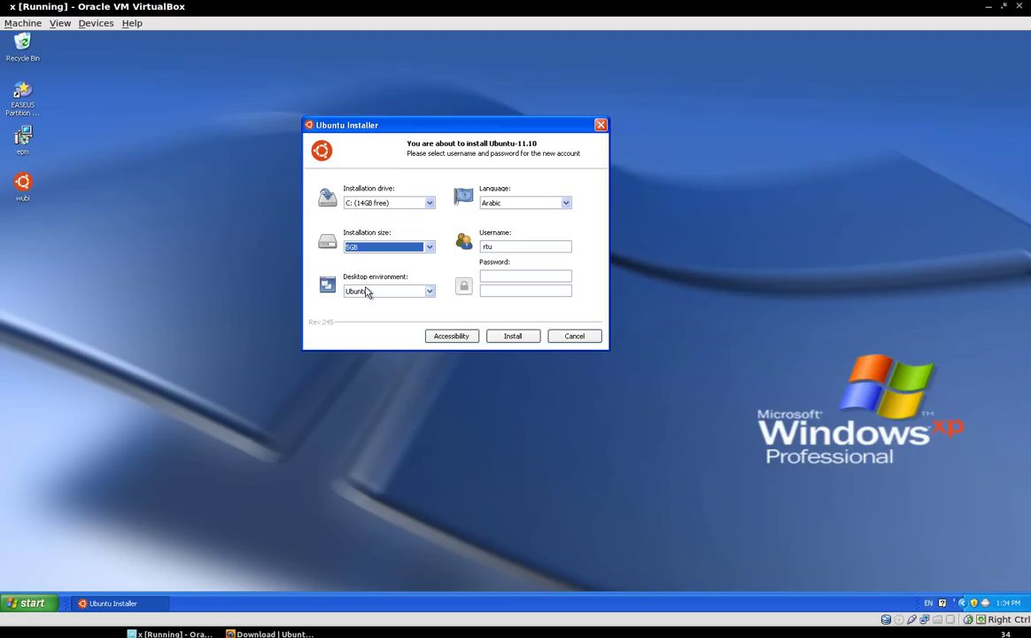
pyautogui.doubleClick(503, 247)
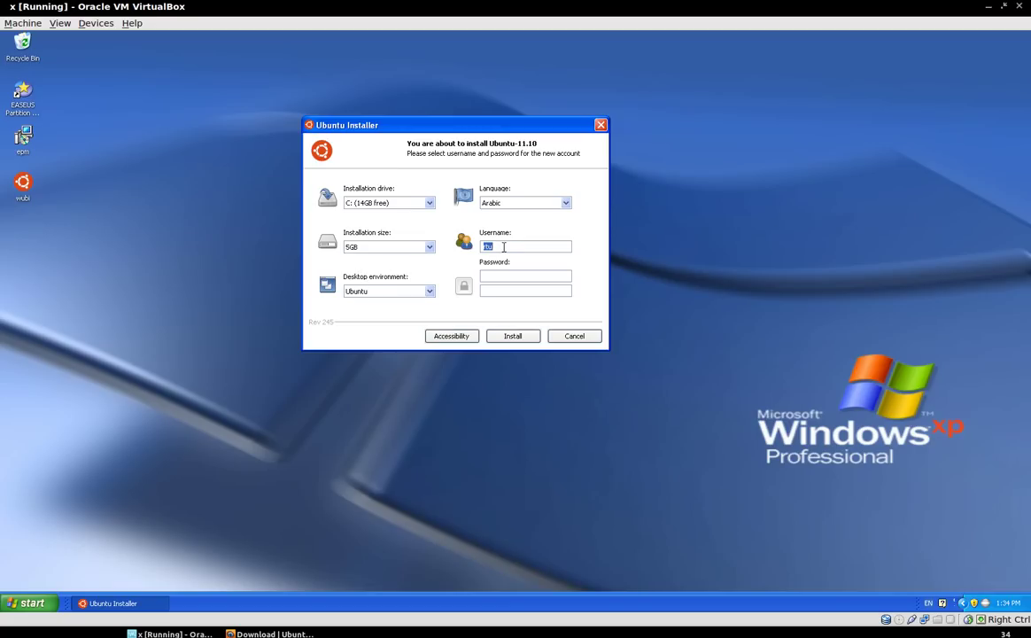
pyautogui.click(490, 276)
pyautogui.click(493, 290)
pyautogui.hotkey('shift', 'Tab')
pyautogui.hotkey('shift', 'Tab')
# Enter a new username, type and confirm the password, and keep the Ubuntu desktop environment
pyautogui.write('abdulmogeeb')
pyautogui.press('Tab')
pyautogui.write('1234')
pyautogui.press('Tab')
pyautogui.write('1234')
pyautogui.click(398, 293)
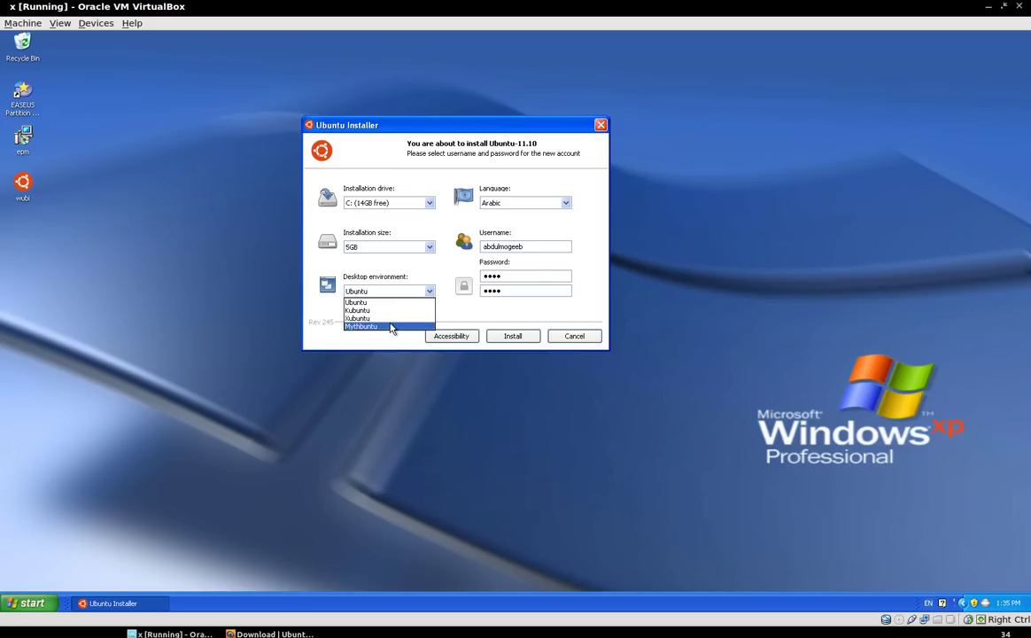
pyautogui.click(382, 302)
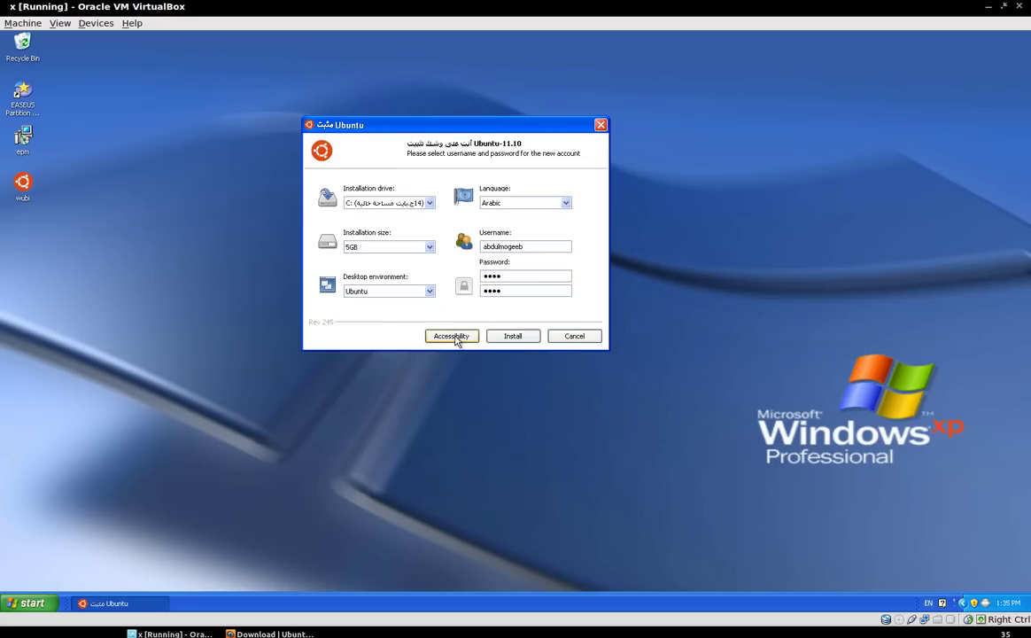
# Start the Ubuntu 11.10 installation, then return to Firefox's download page and scroll down
pyautogui.click(519, 342)
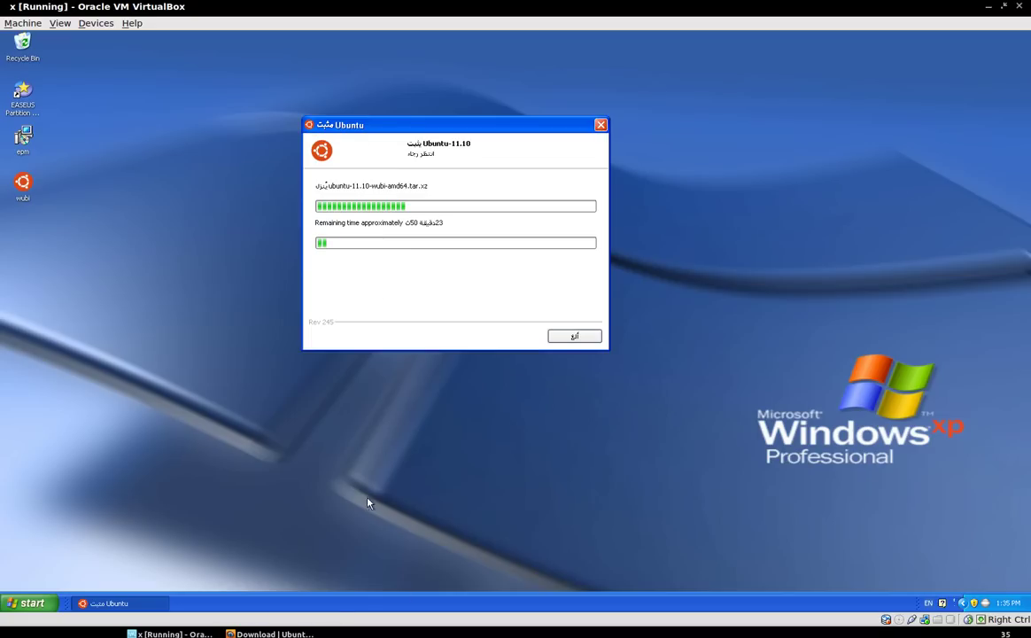
pyautogui.click(270, 634)
pyautogui.scroll(-3, 575, 576)
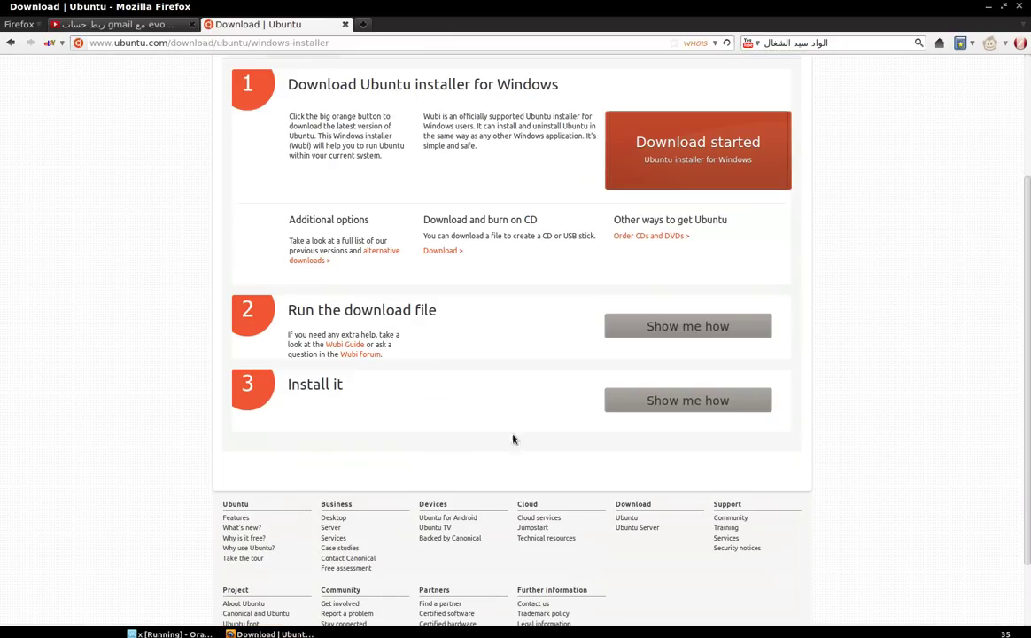
# Expand the 'Show me how' screenshots for the Install it step and scroll through them
pyautogui.click(688, 401)
pyautogui.scroll(-8, 621, 396)
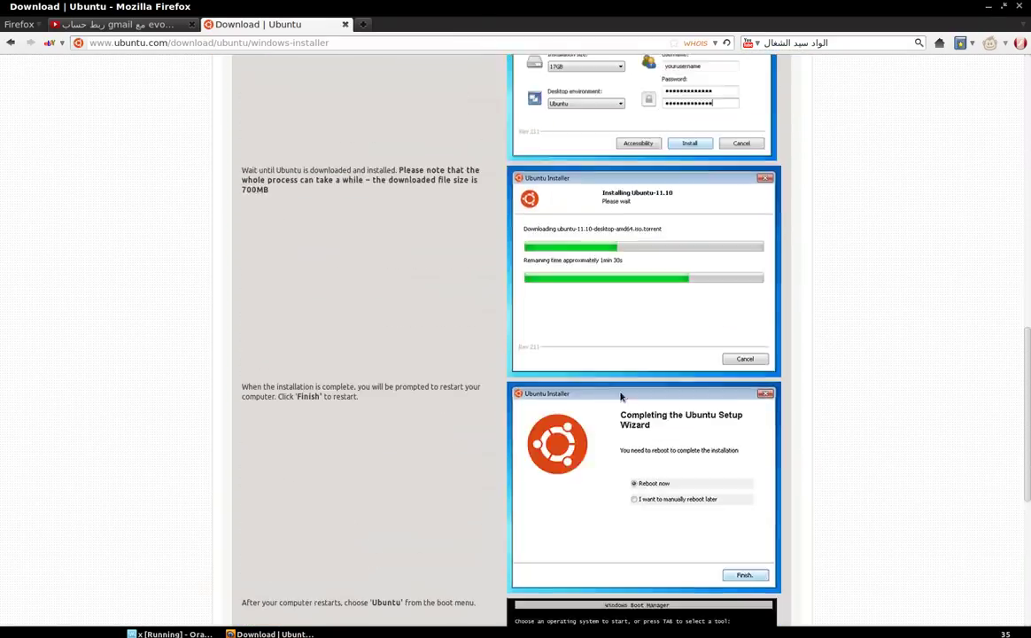
pyautogui.scroll(-3, 621, 396)
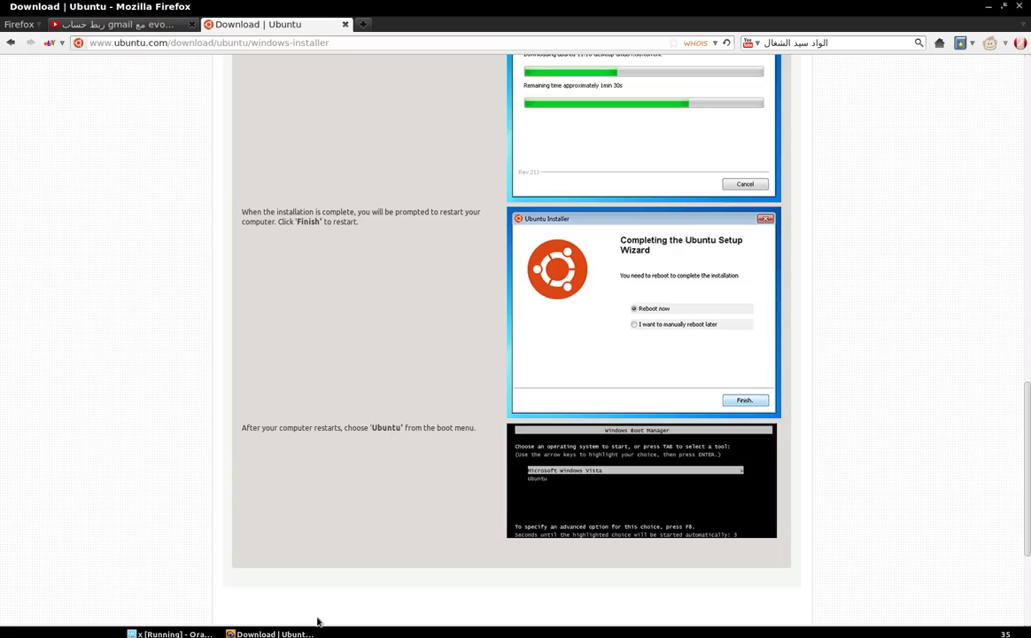
# Check the installer progress in the VM, then open Google in a new Firefox tab
pyautogui.click(292, 635)
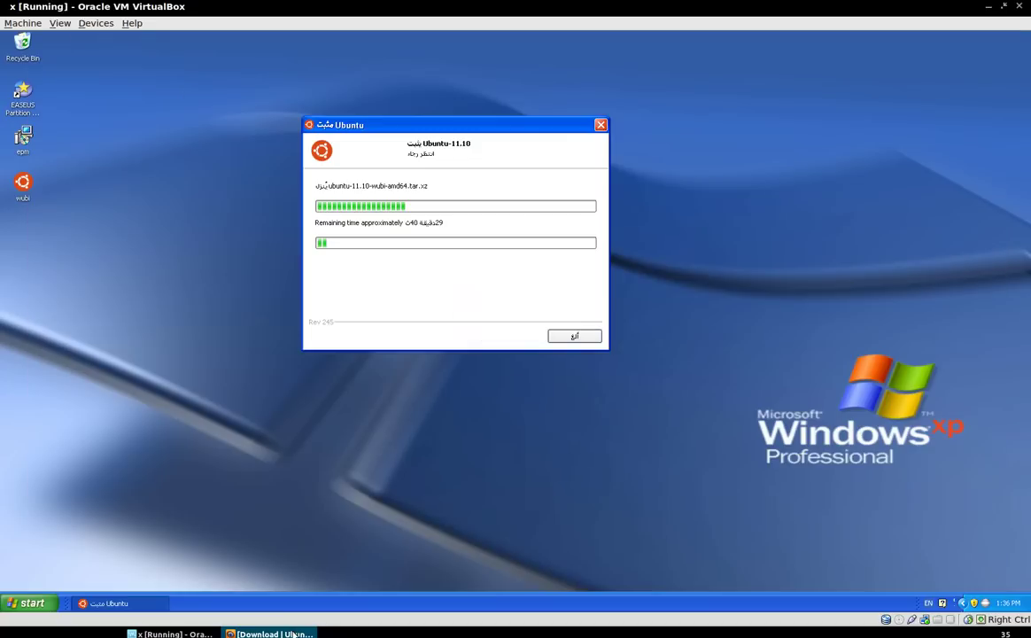
pyautogui.click(283, 634)
pyautogui.click(274, 634)
pyautogui.click(274, 634)
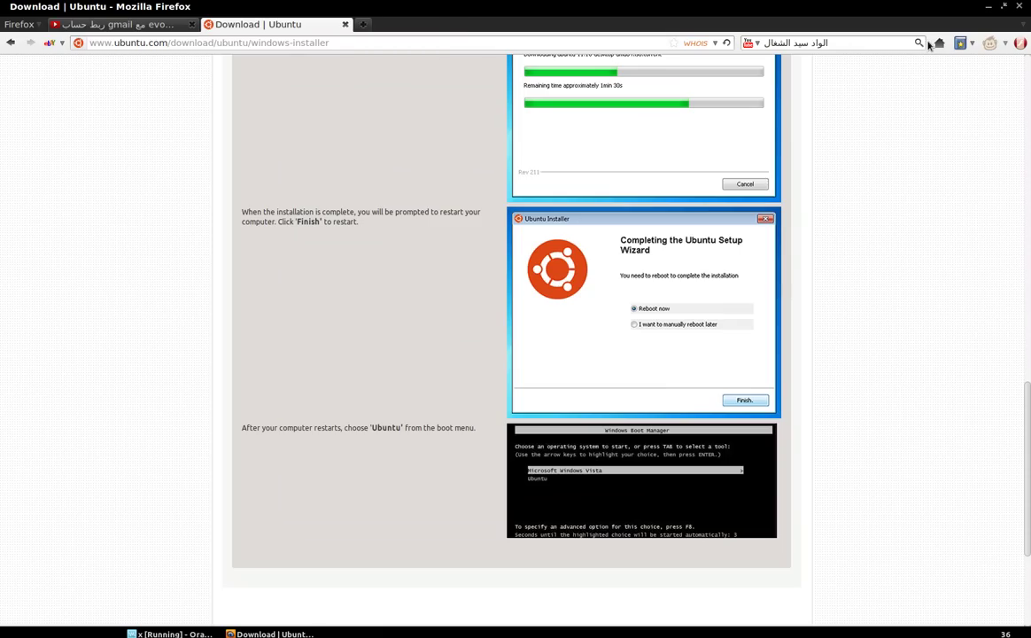
pyautogui.click(363, 24)
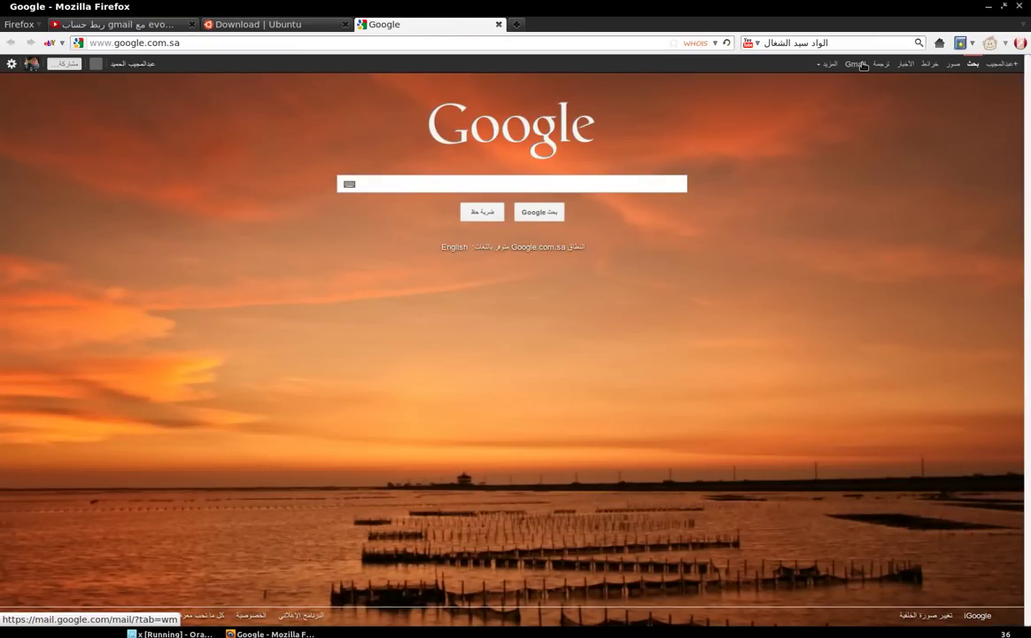
# Search Google Images for 'ubuntu', view the zdnet First Look: Ubuntu 11.04 screenshot full size, then go back
pyautogui.click(955, 64)
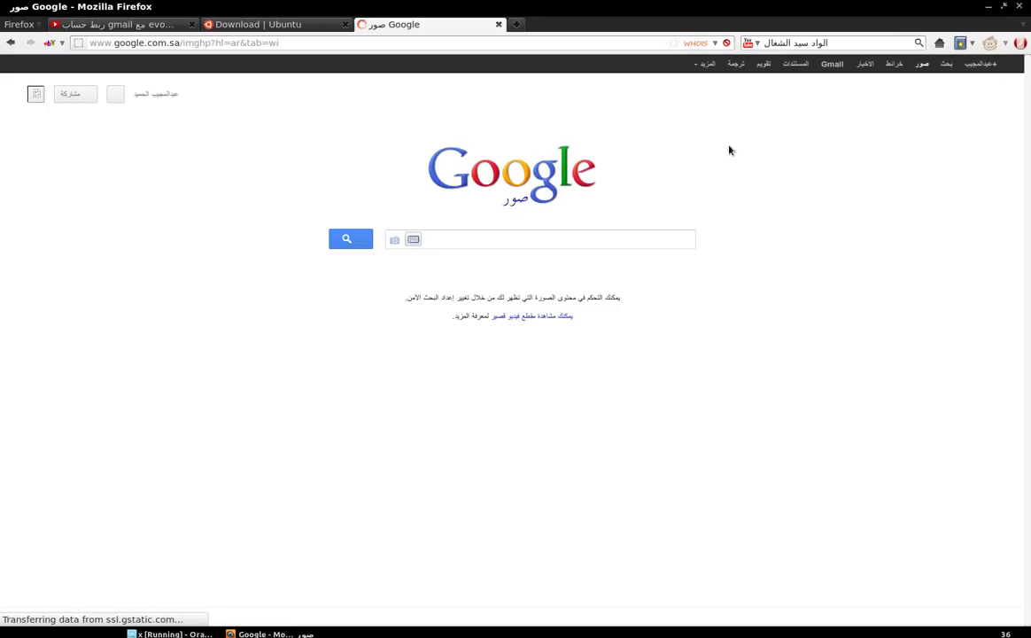
pyautogui.write('ubuntu')
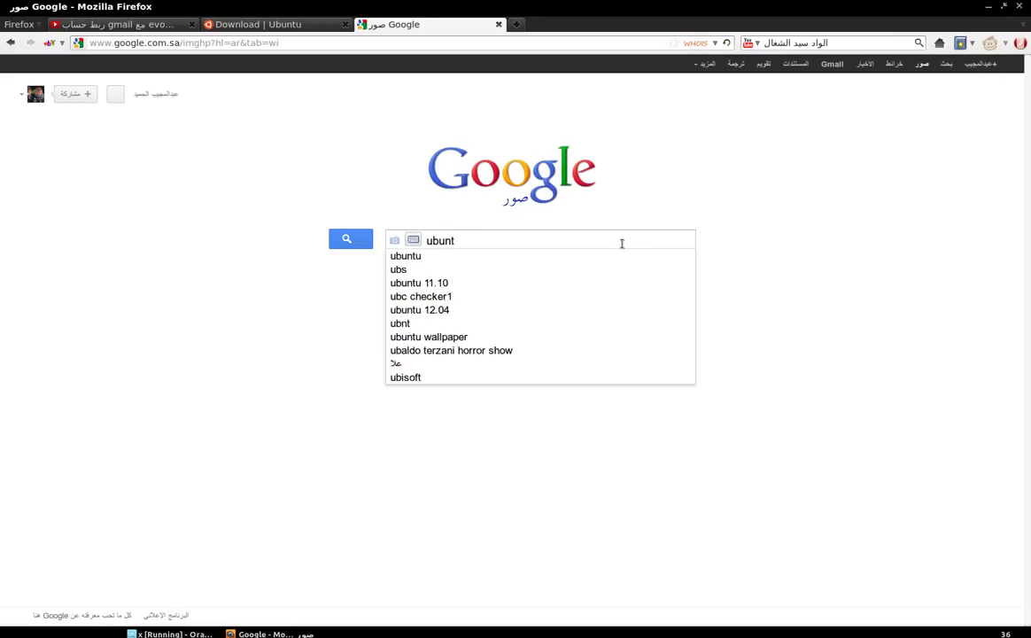
pyautogui.press('Return')
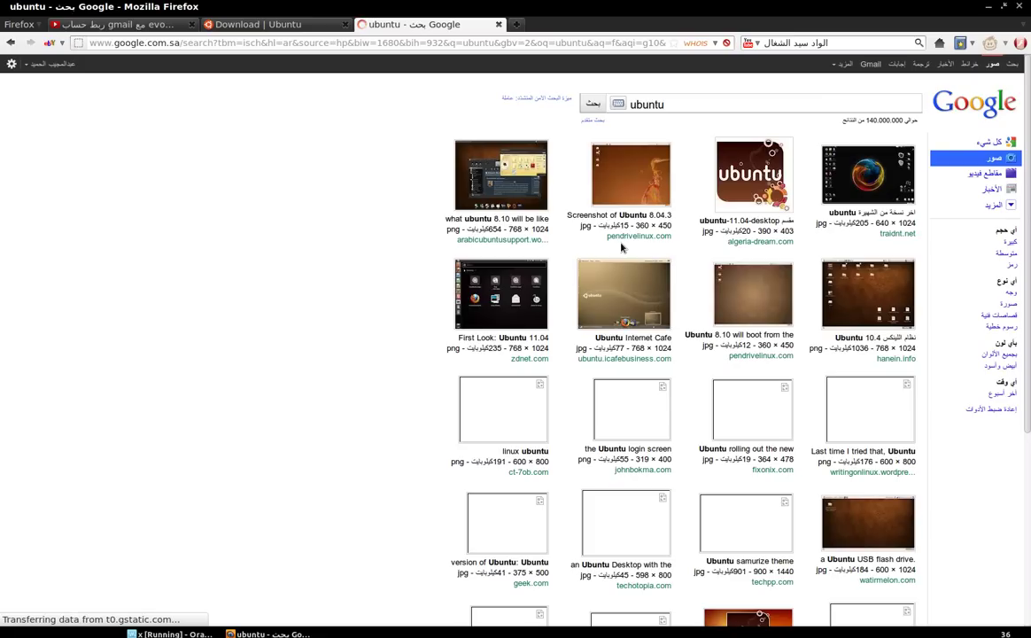
pyautogui.click(502, 282)
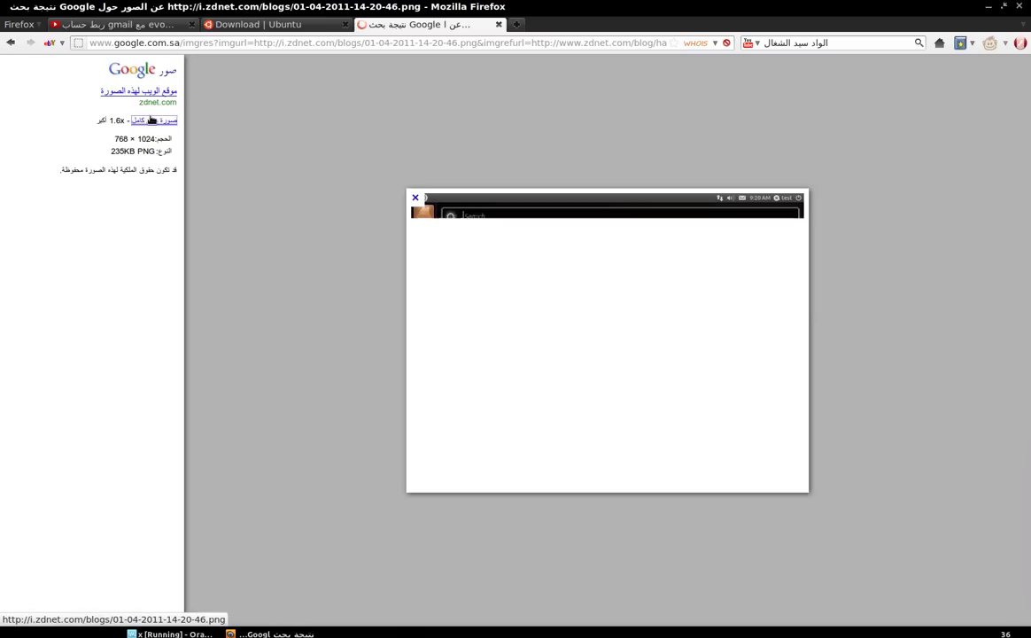
pyautogui.click(149, 120)
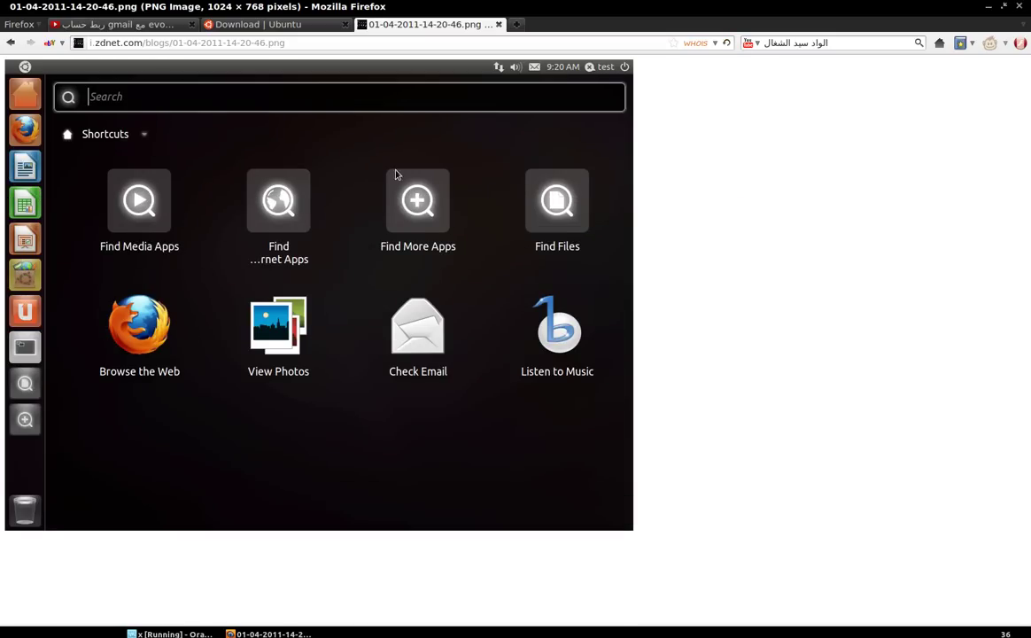
pyautogui.hotkey('alt', 'Left')
pyautogui.hotkey('alt', 'Left')
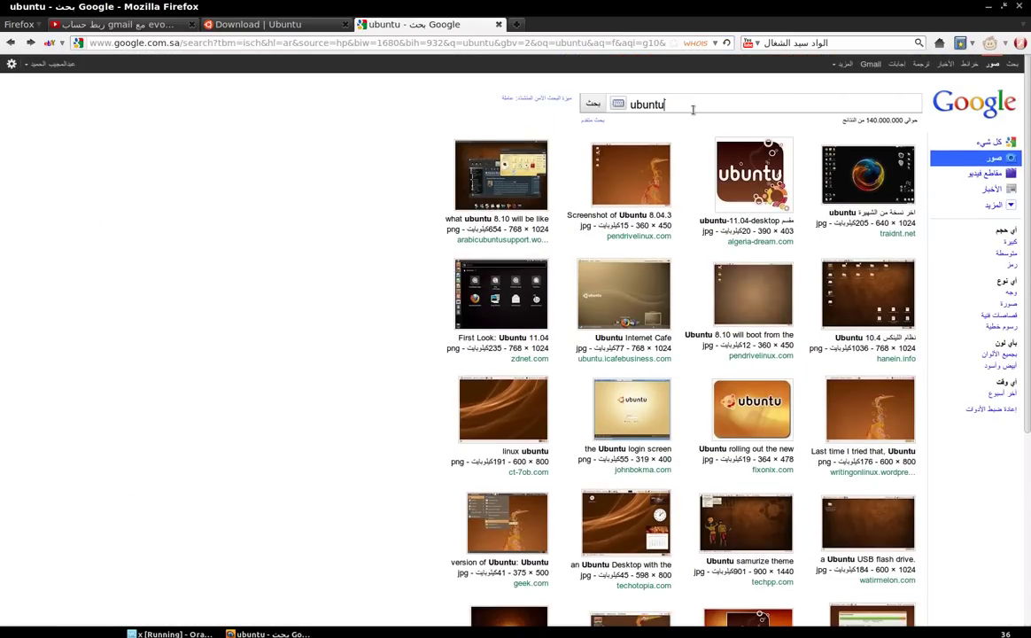
# Search images for 'ubuntu unity', view ubuntu-unity.png full size, then return to VirtualBox
pyautogui.write('uni')
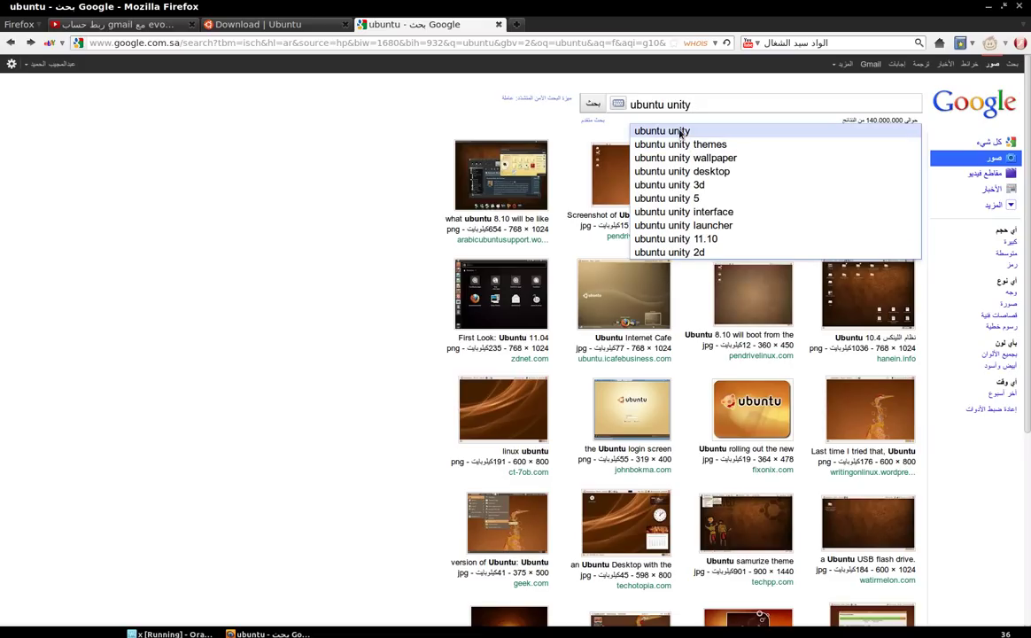
pyautogui.write('ty')
pyautogui.click(646, 132)
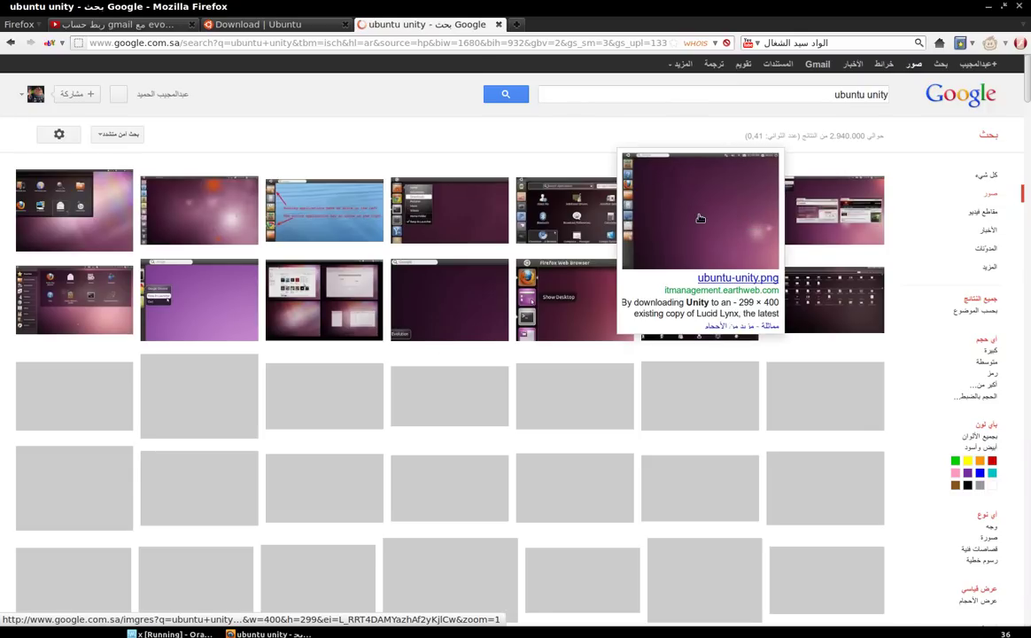
pyautogui.click(700, 218)
pyautogui.click(136, 141)
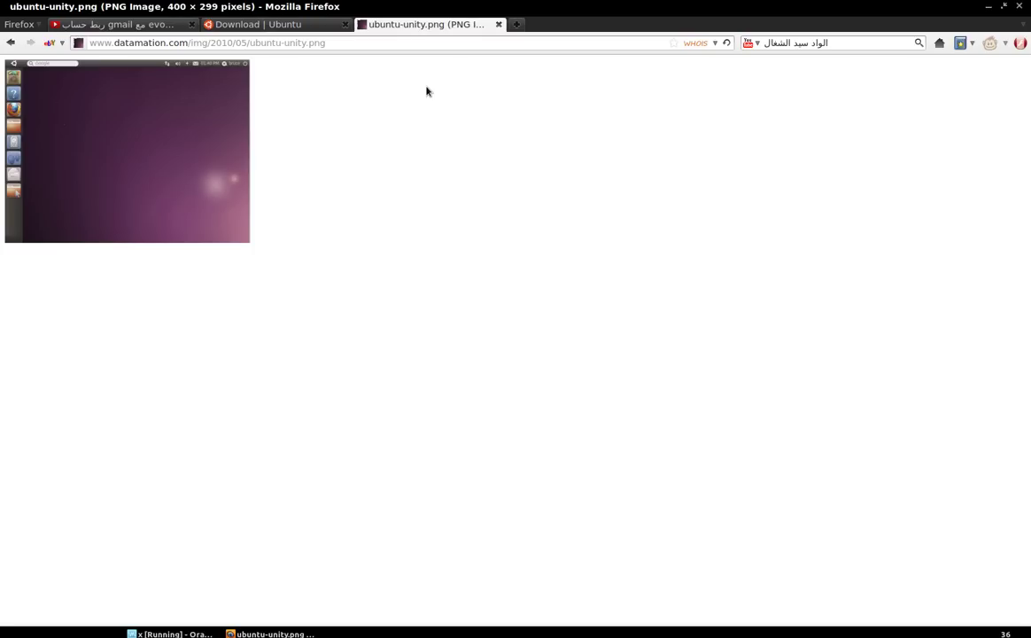
pyautogui.click(170, 633)
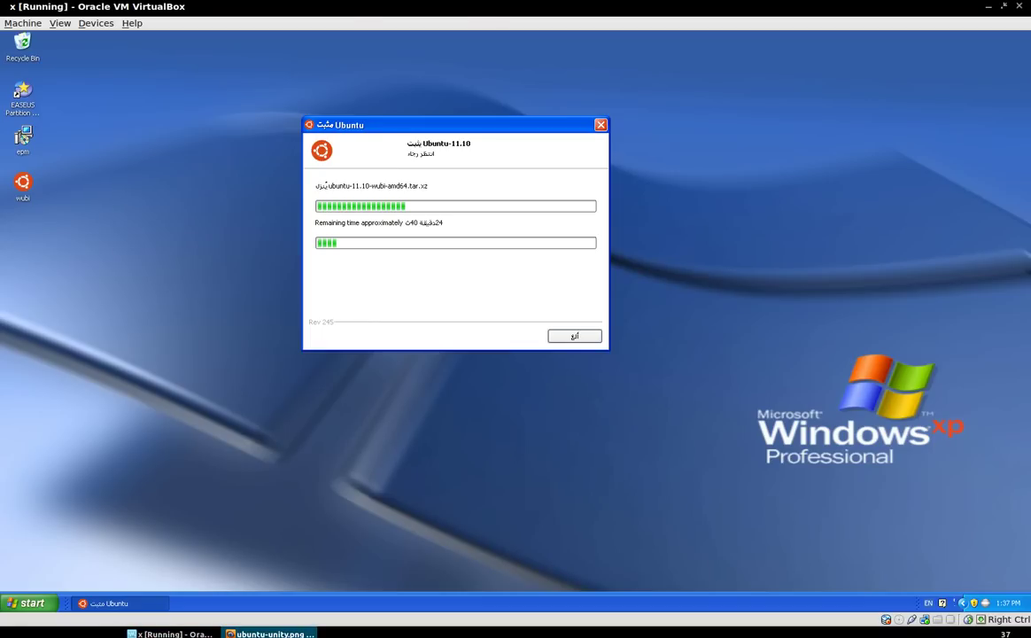
# Glance at Firefox's Ubuntu download tab, then cancel the ongoing Wubi installation in the VM
pyautogui.click(270, 634)
pyautogui.click(213, 24)
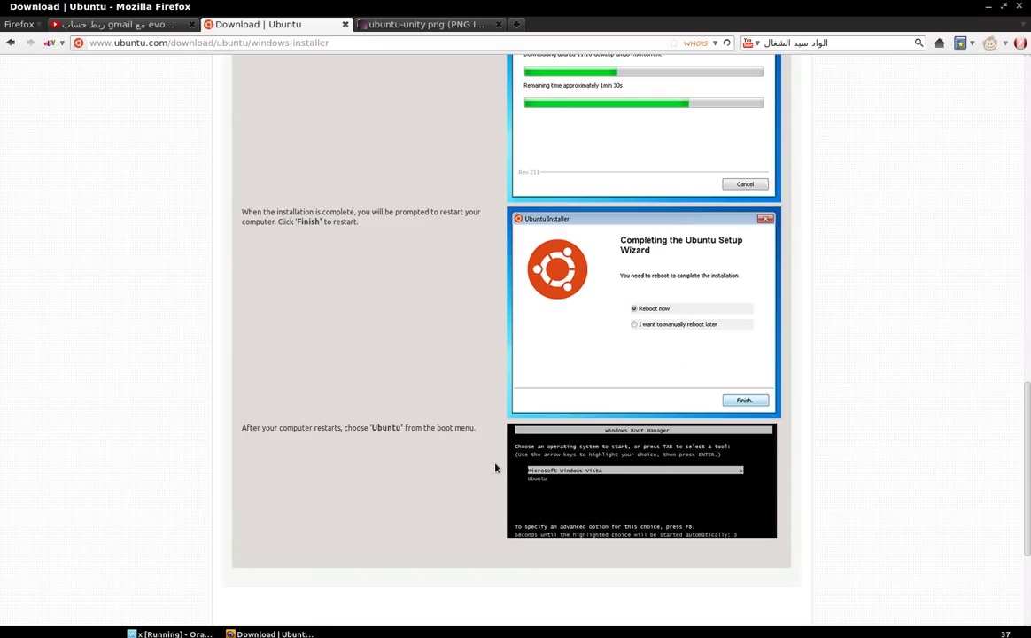
pyautogui.click(203, 635)
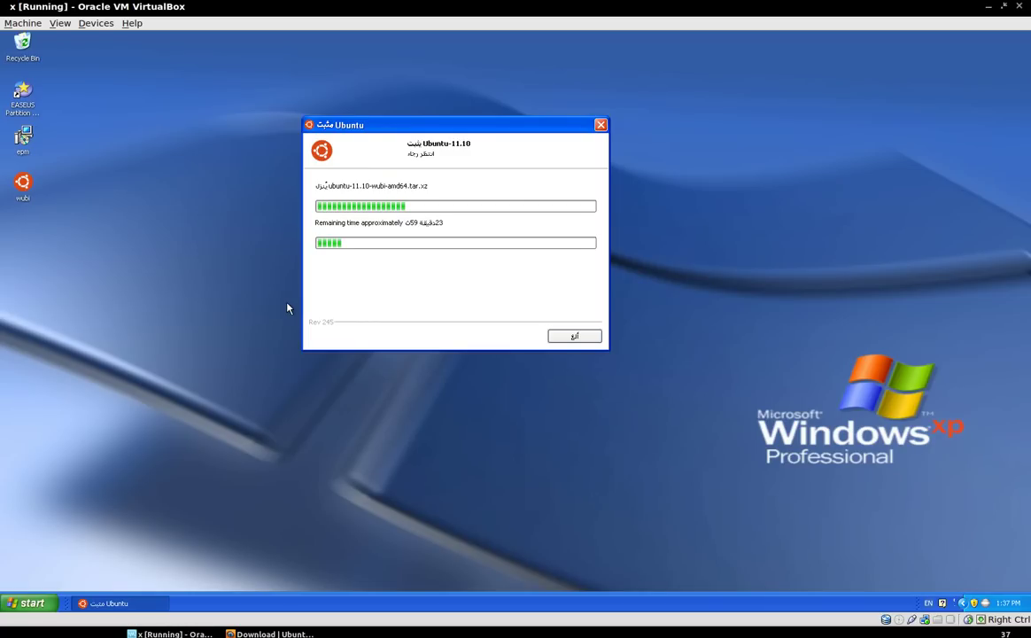
pyautogui.click(27, 196)
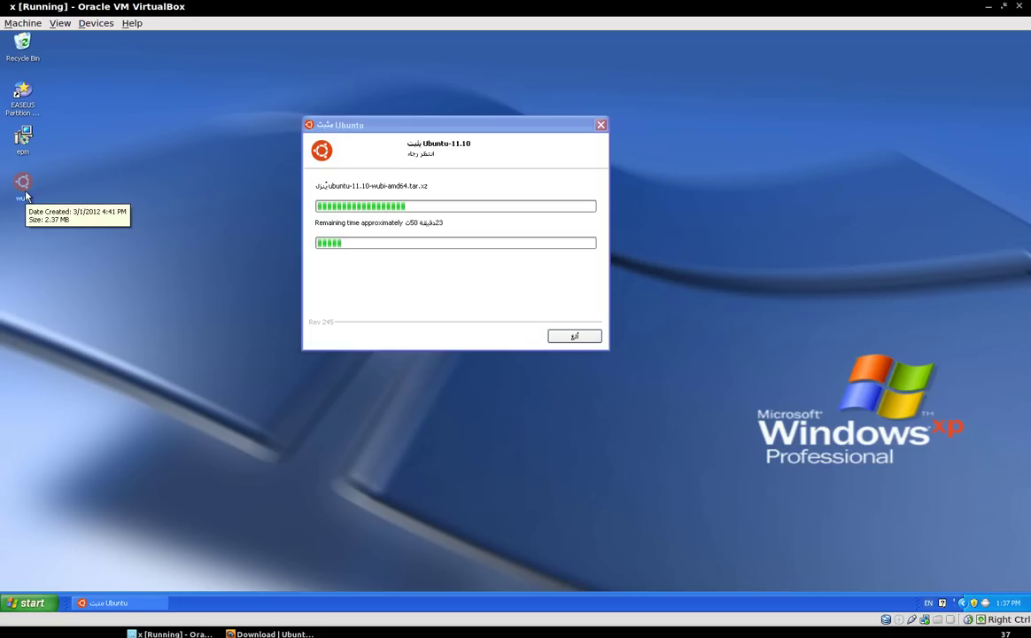
pyautogui.click(576, 337)
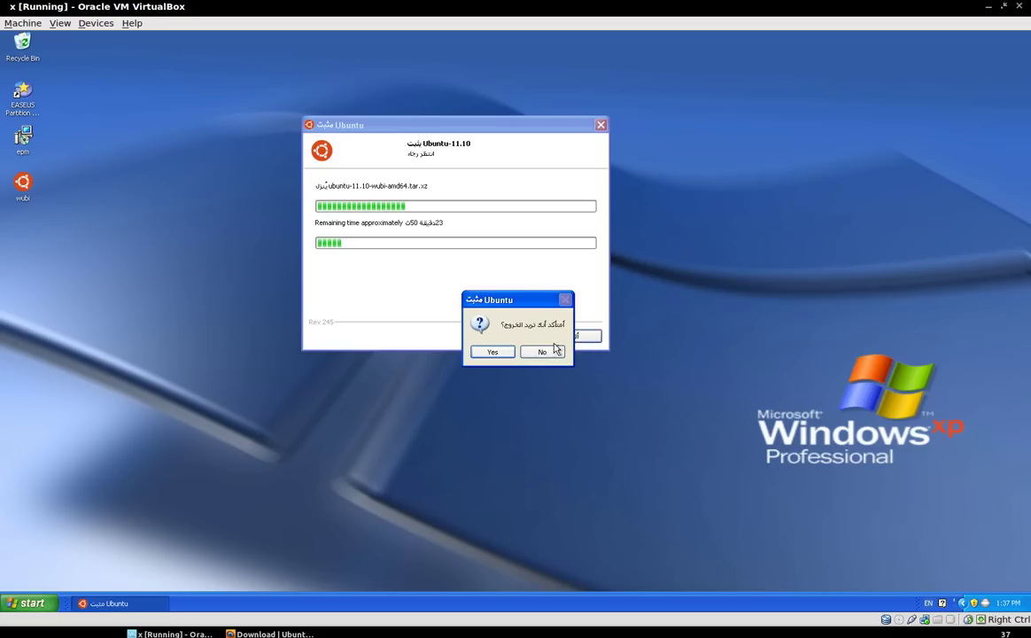
# Confirm exiting, uninstall the previous Ubuntu installation, and cancel the reopened installer
pyautogui.click(495, 351)
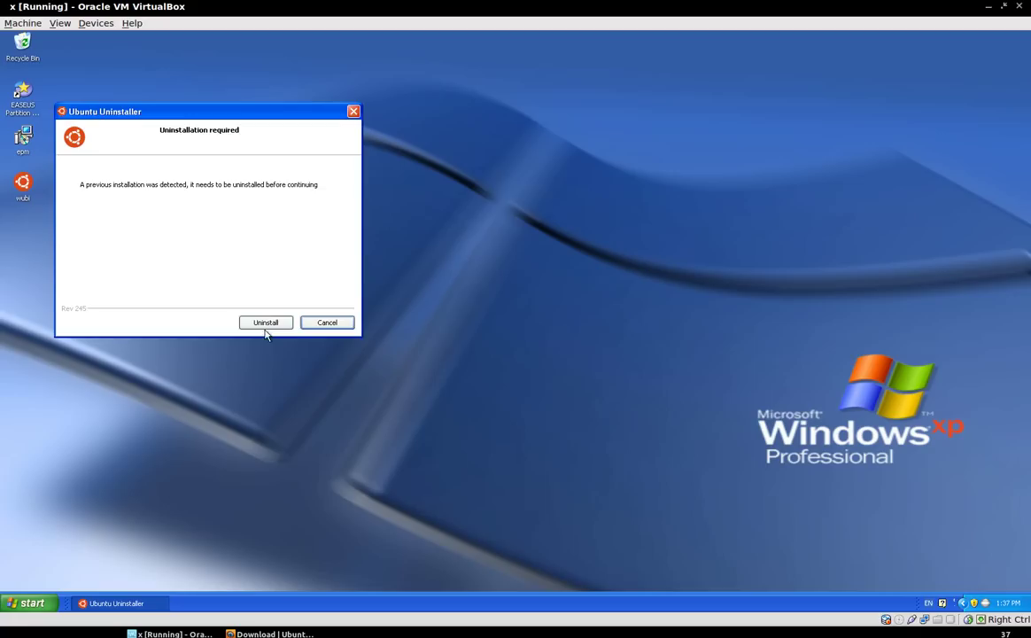
pyautogui.click(266, 324)
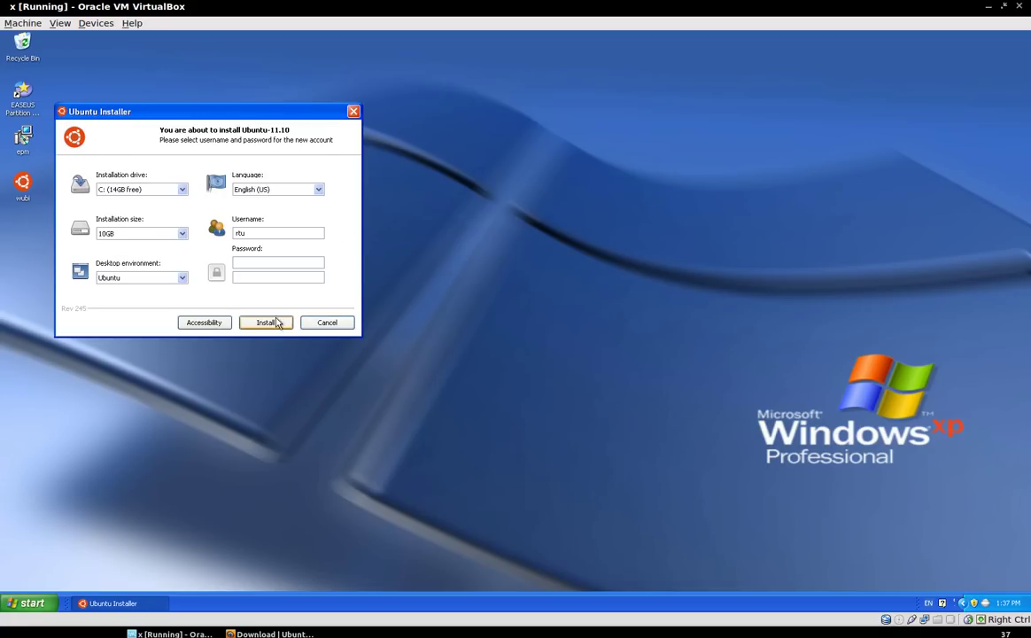
pyautogui.click(329, 323)
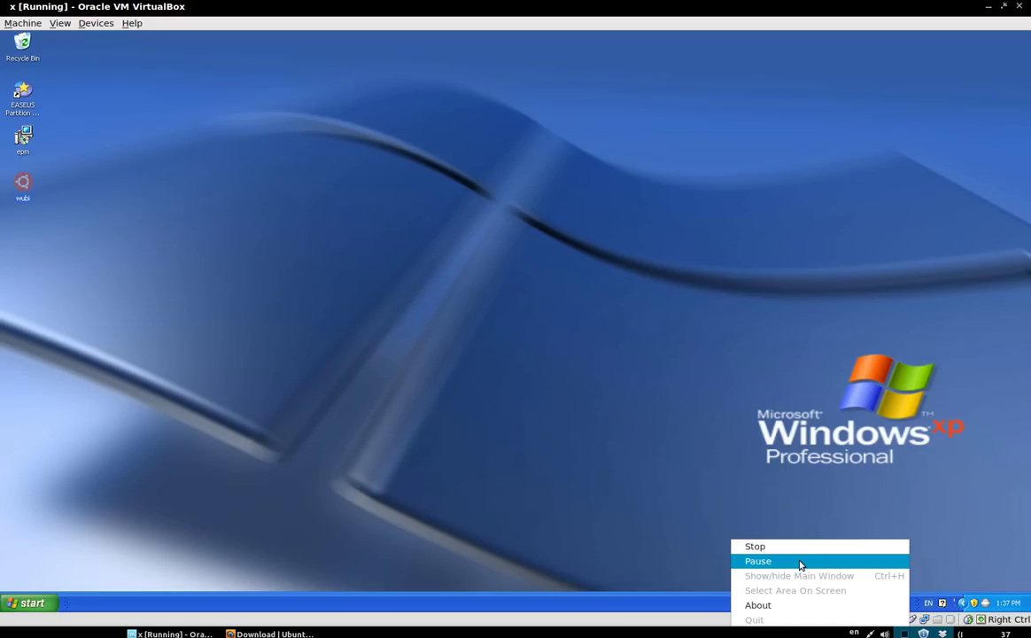
# Minimize VirtualBox and Firefox, then open the recordMyDesktop tray menu to stop recording
pyautogui.click(800, 564)
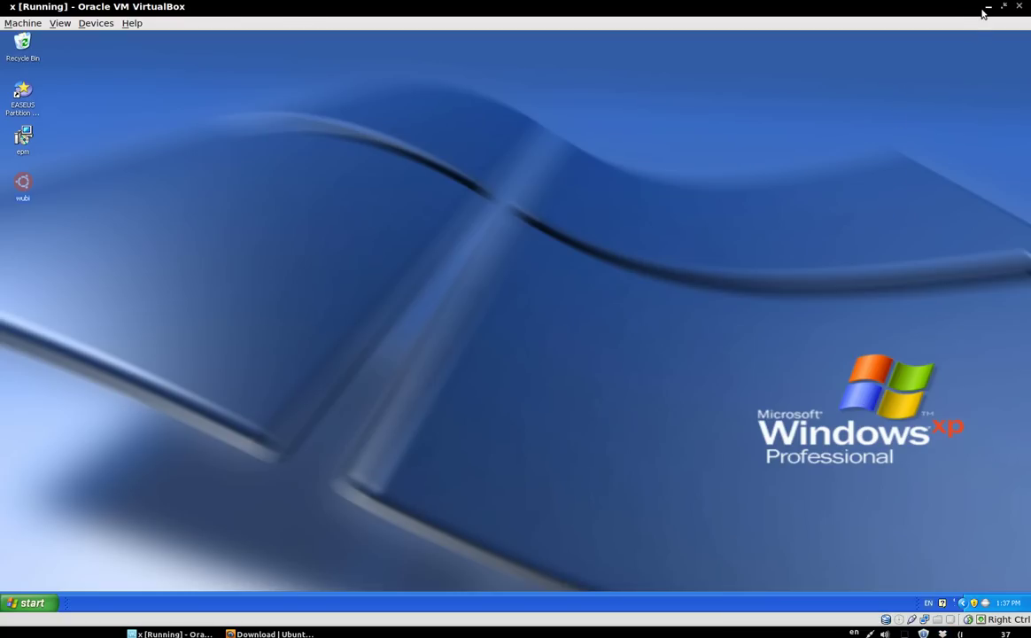
pyautogui.click(985, 8)
pyautogui.click(987, 8)
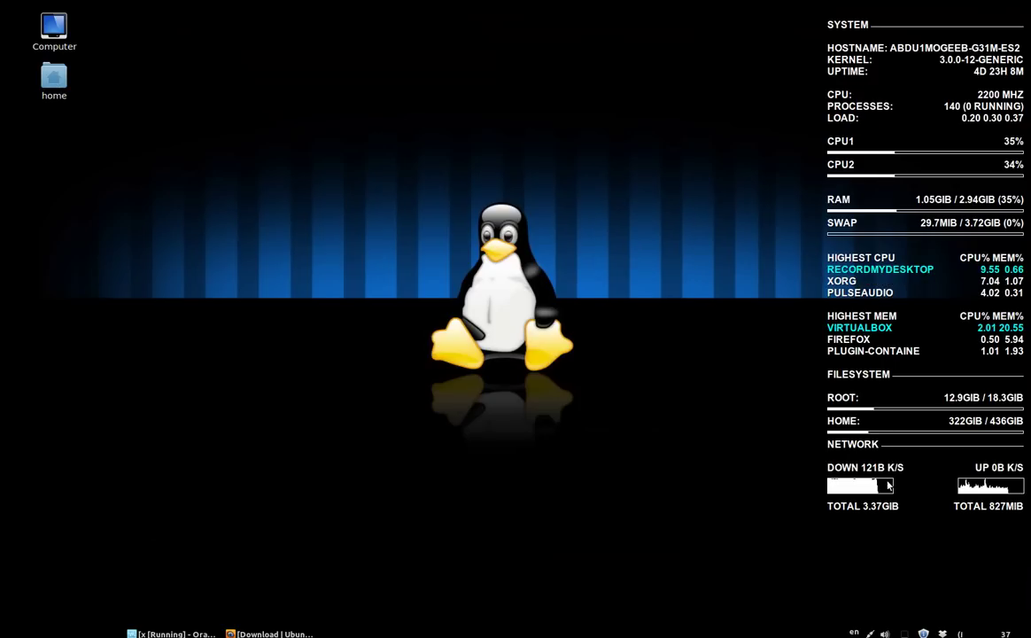
pyautogui.click(905, 633)
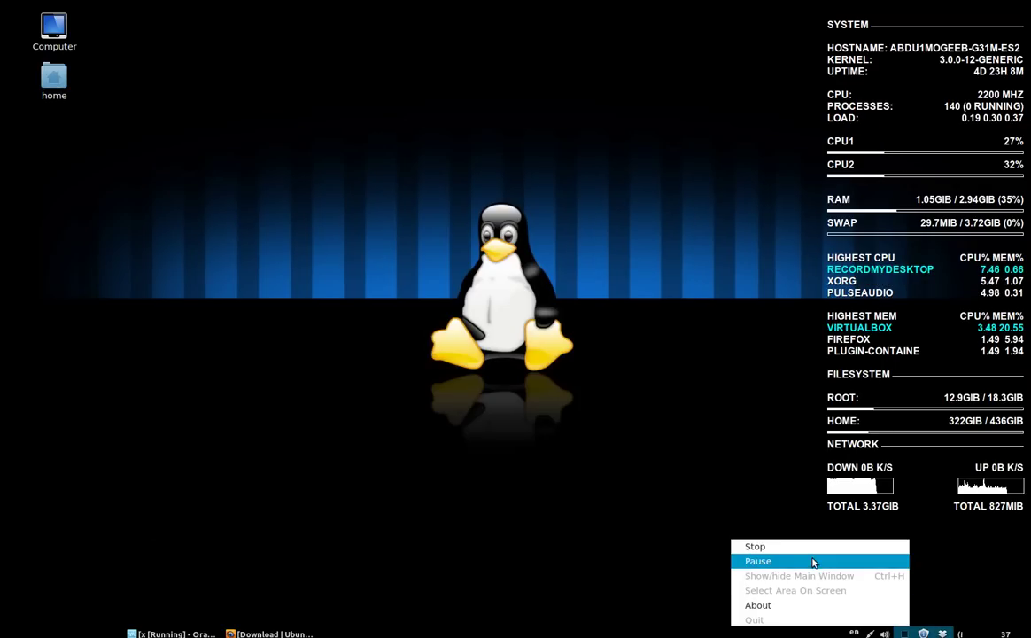